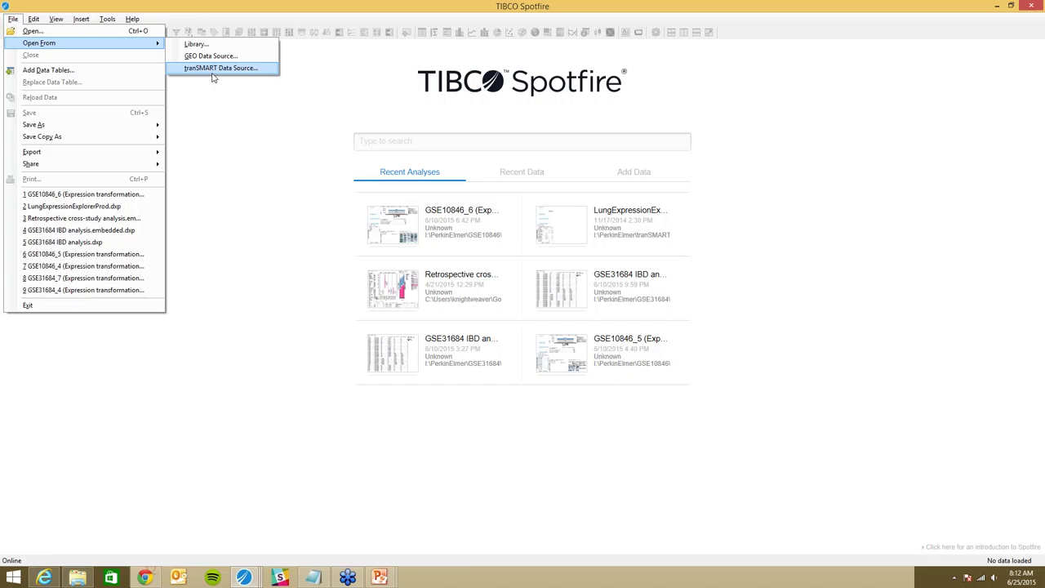
Begin adding a data table from the tranSMART Data Source
{"action": "left_click", "coordinate": [81, 71]}
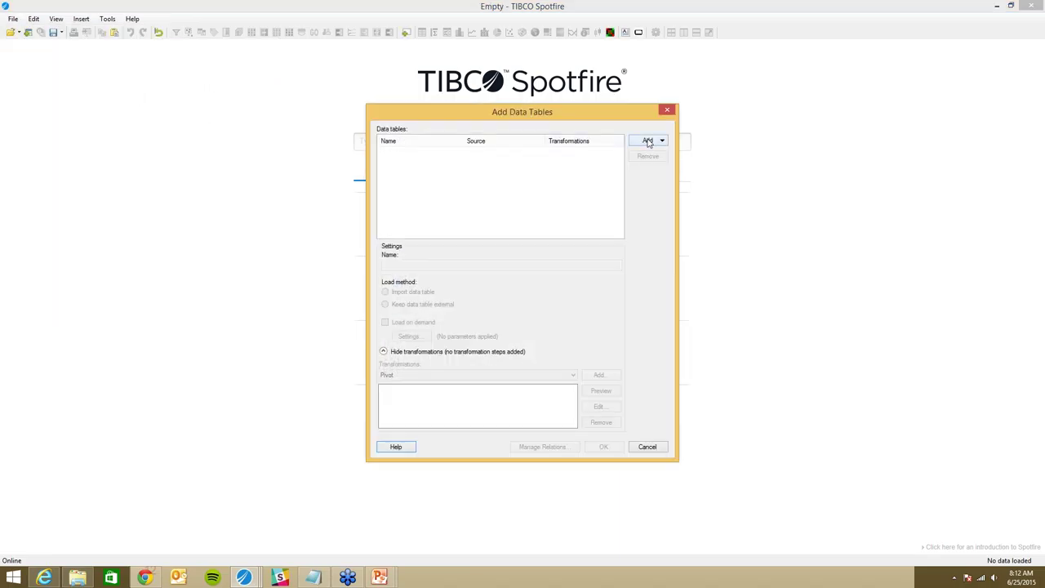
{"action": "left_click", "coordinate": [648, 141]}
{"action": "scroll", "coordinate": [670, 245], "scroll_direction": "down", "scroll_amount": 3}
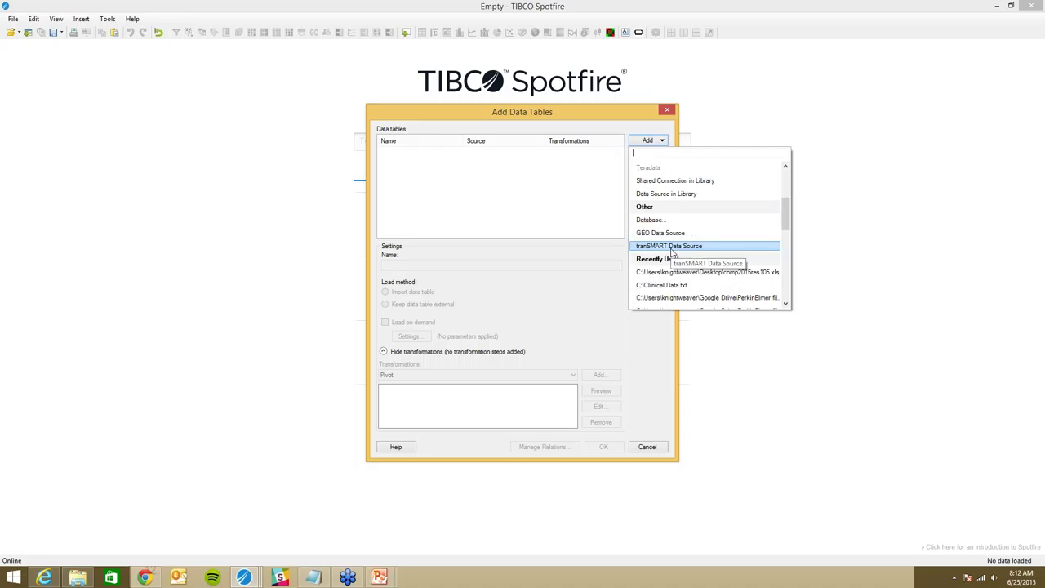
{"action": "left_click", "coordinate": [672, 249]}
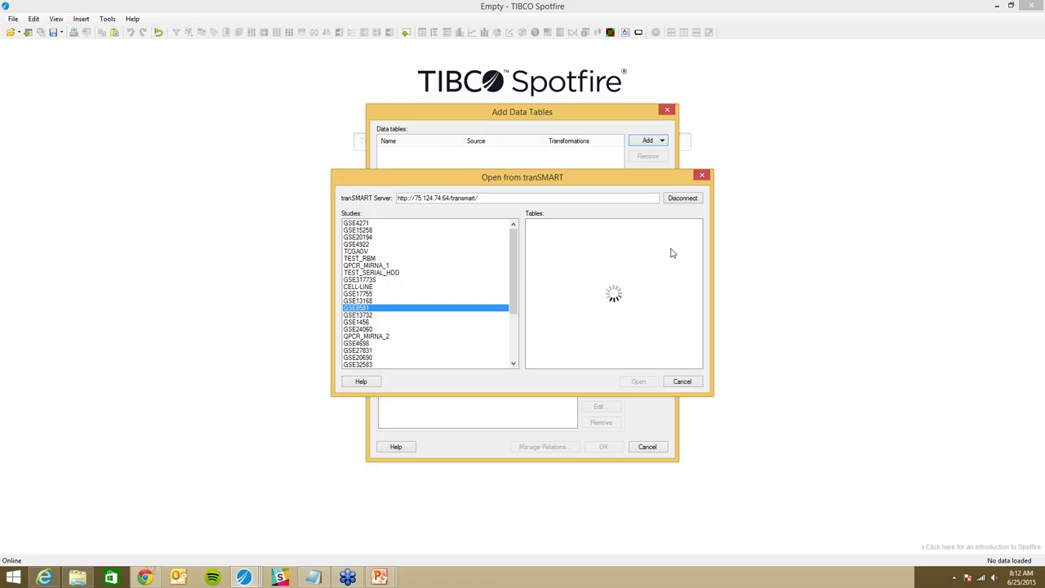
{"action": "left_click", "coordinate": [686, 199]}
{"action": "left_click", "coordinate": [690, 201]}
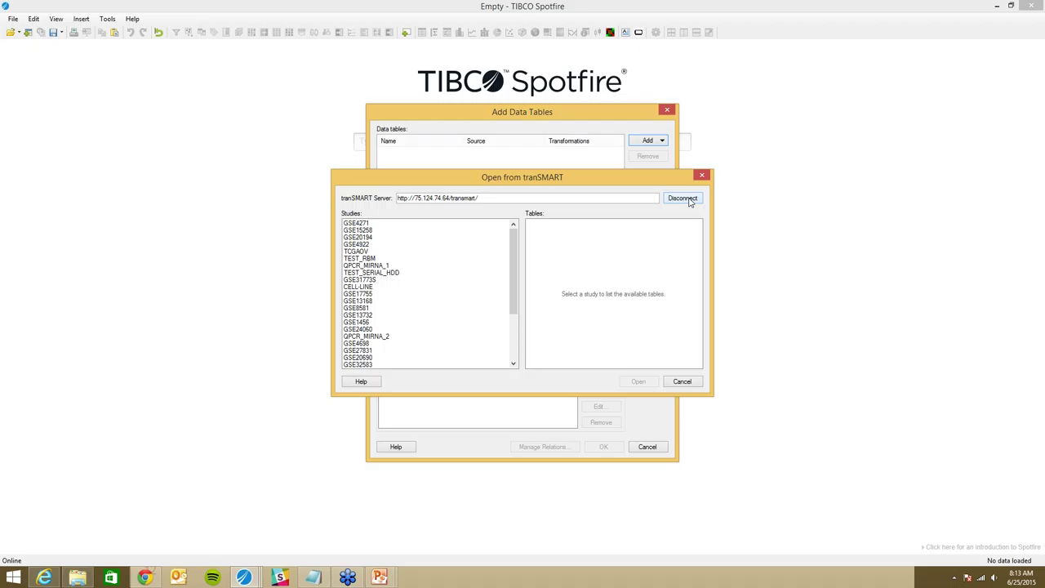
{"action": "left_click", "coordinate": [685, 198]}
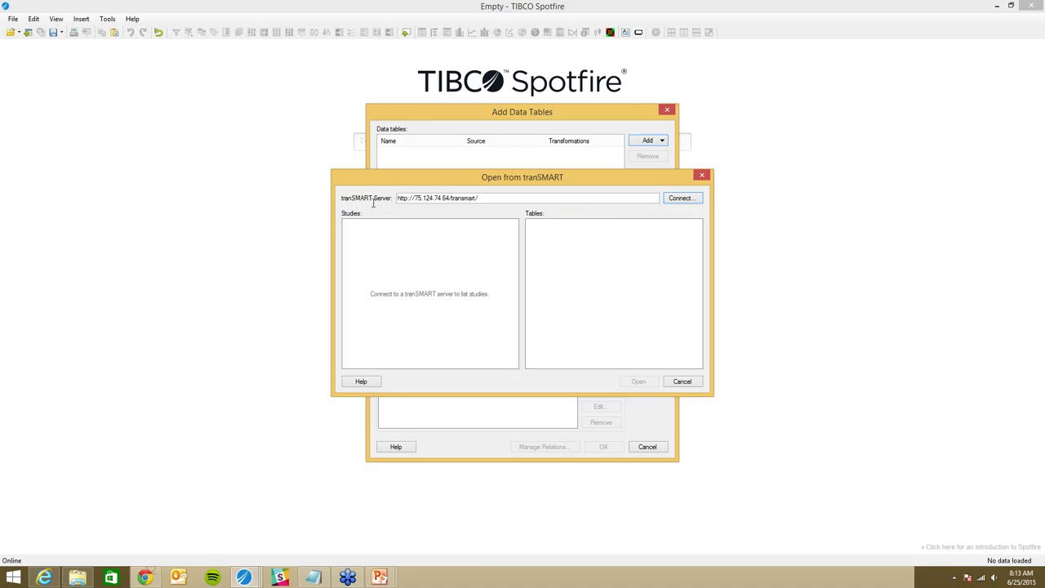
{"action": "left_click", "coordinate": [679, 198]}
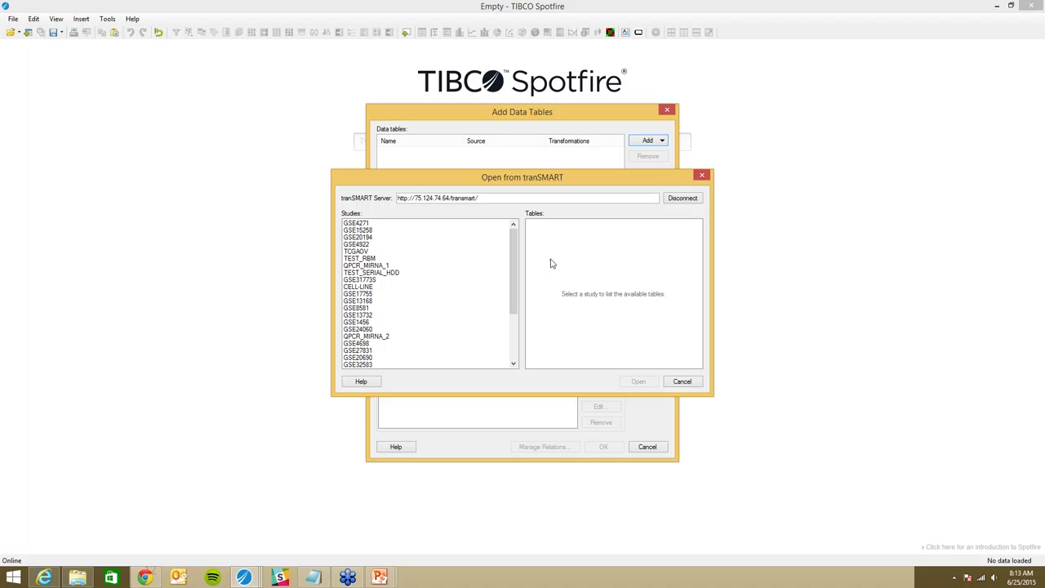
Load the All Observations table of study GSE8581 into the analysis
{"action": "left_click", "coordinate": [357, 309]}
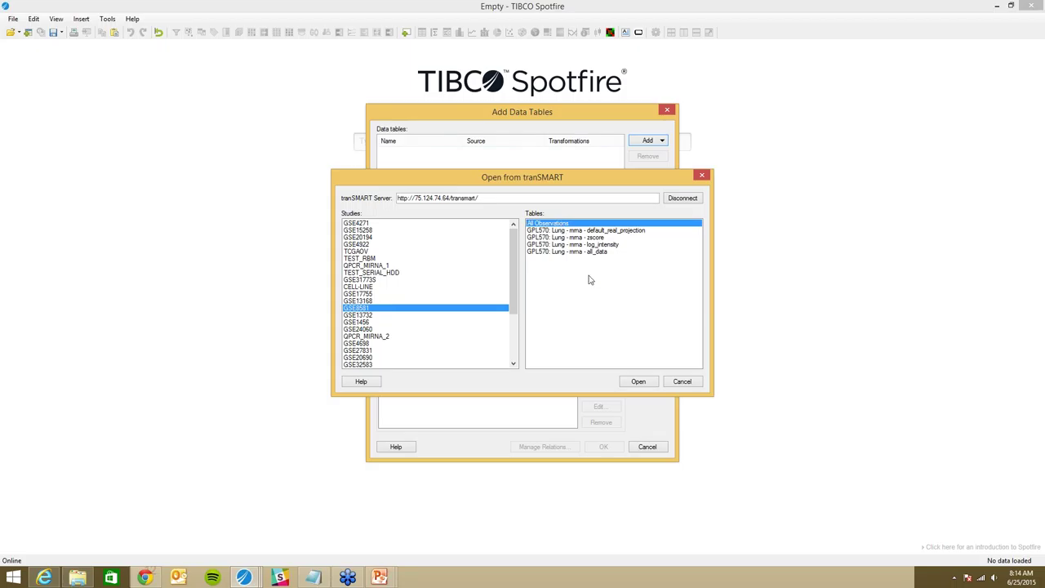
{"action": "left_click", "coordinate": [648, 382]}
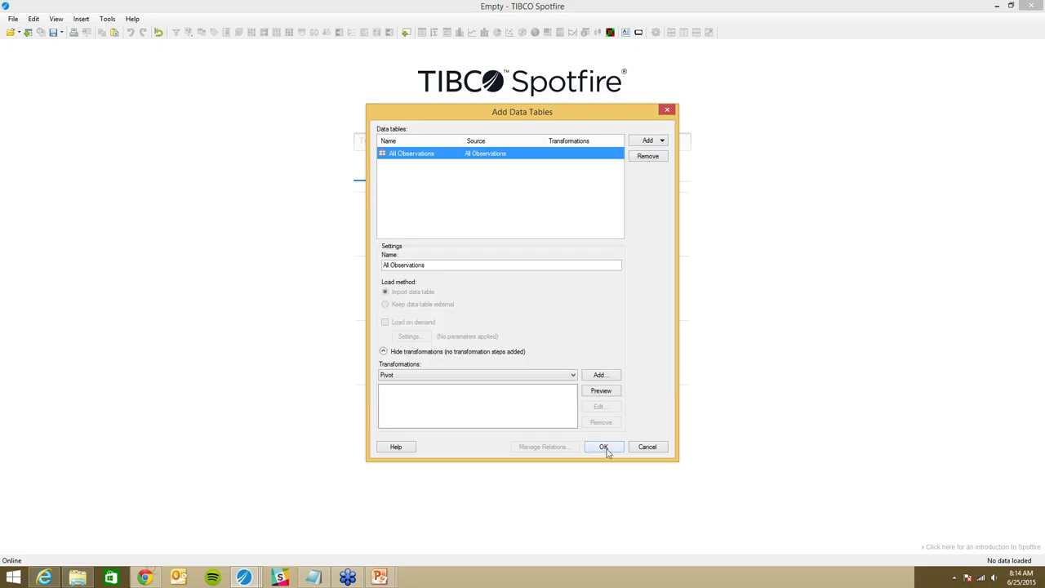
{"action": "left_click", "coordinate": [604, 448]}
{"action": "left_click", "coordinate": [604, 448]}
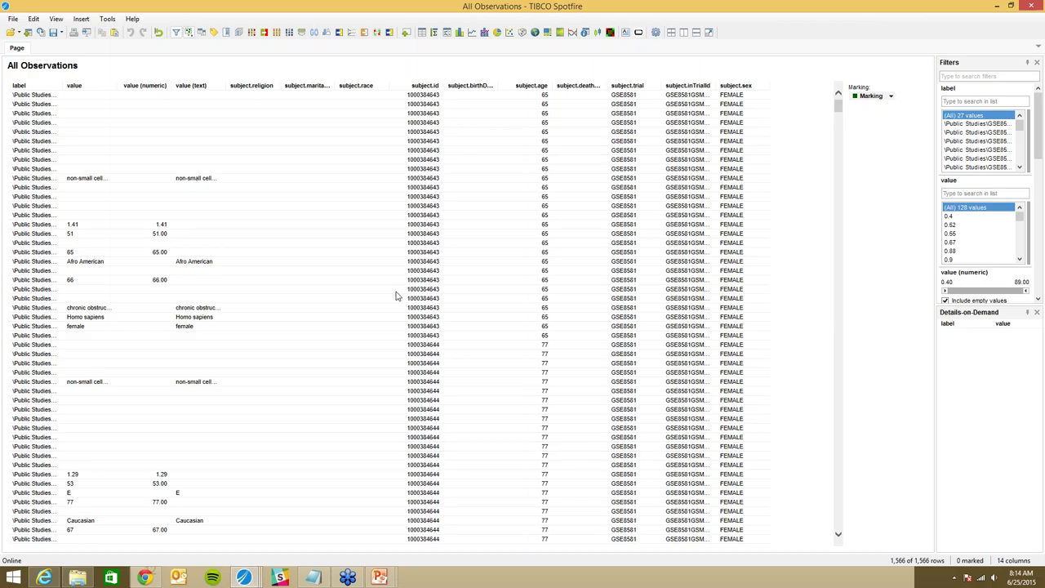
Widen the label column to show the full paths and sort the table by value in ascending order
{"action": "left_click_drag", "start_coordinate": [65, 90], "coordinate": [302, 92]}
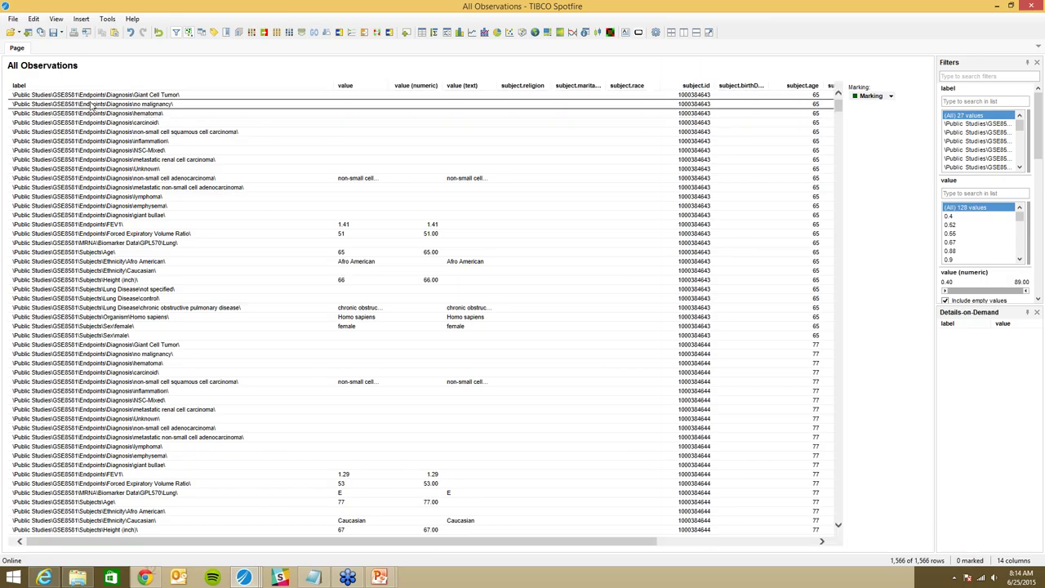
{"action": "left_click", "coordinate": [344, 86]}
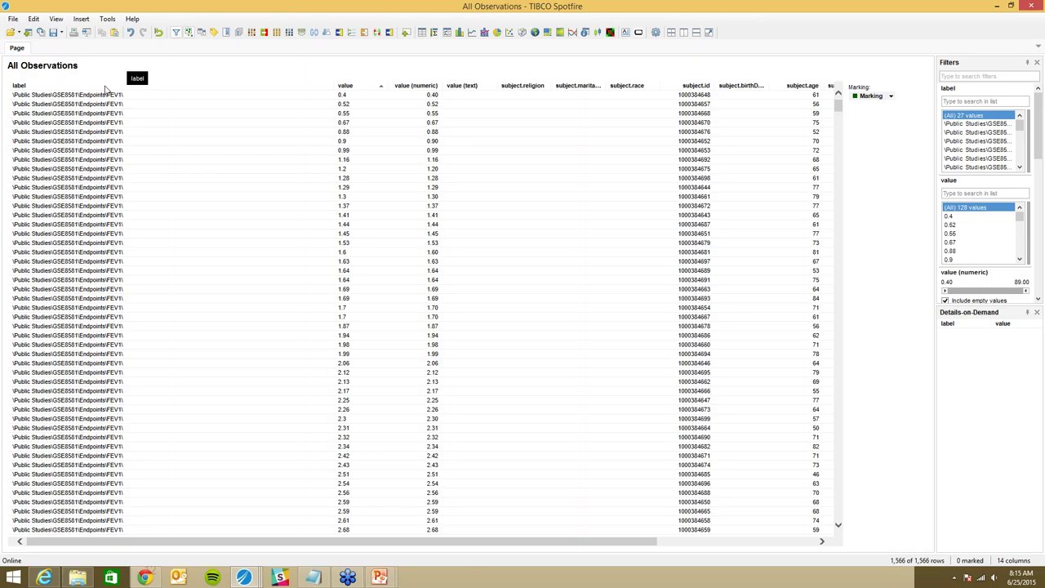
Add the GPL570: Lung - mrna - default_real_projection table of study GSE8581 from the tranSMART Data Source
{"action": "left_click", "coordinate": [28, 33]}
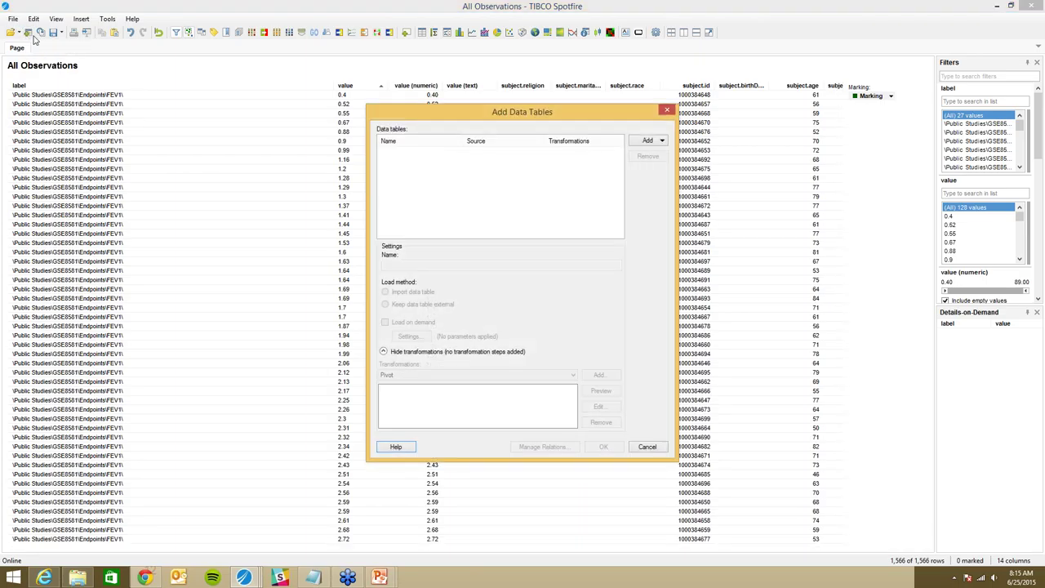
{"action": "left_click", "coordinate": [653, 143]}
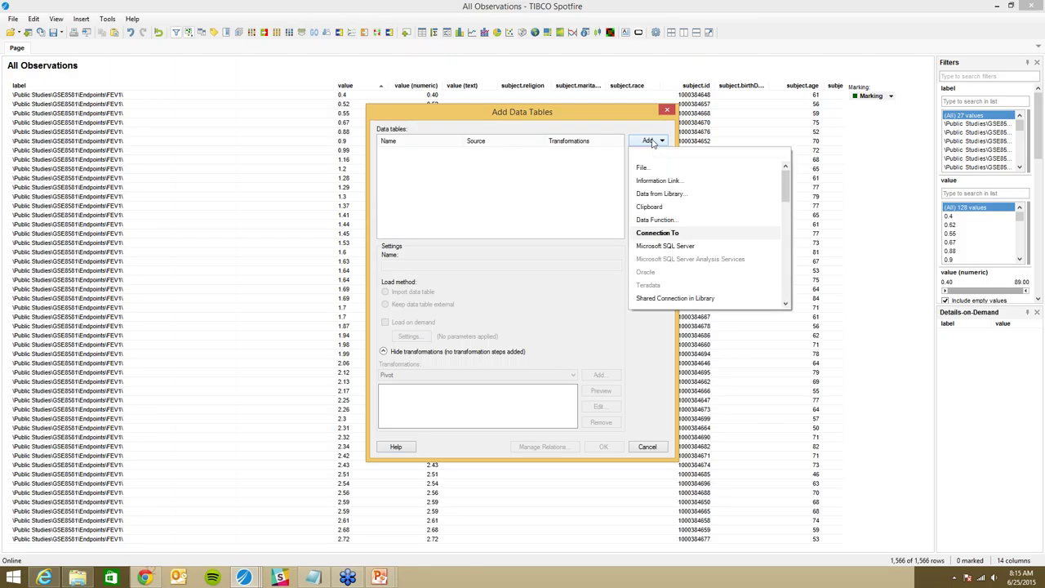
{"action": "scroll", "coordinate": [689, 262], "scroll_direction": "down", "scroll_amount": 3}
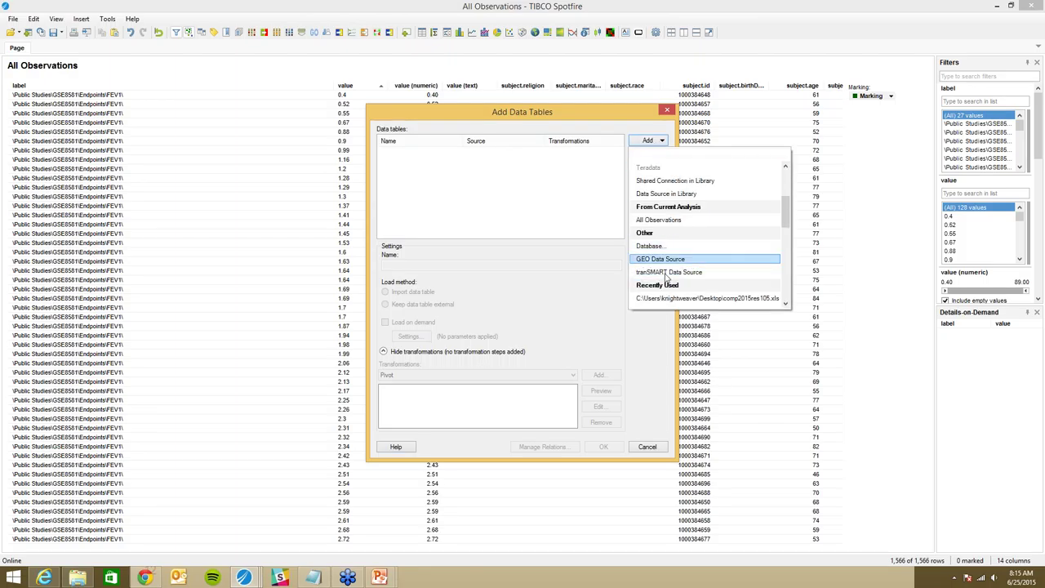
{"action": "left_click", "coordinate": [665, 273]}
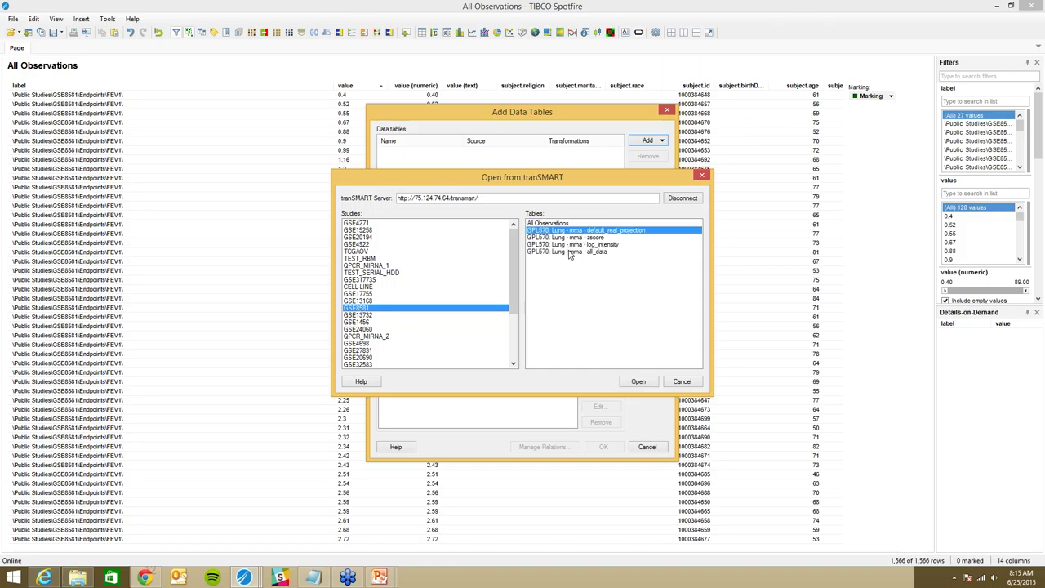
{"action": "left_click", "coordinate": [570, 253]}
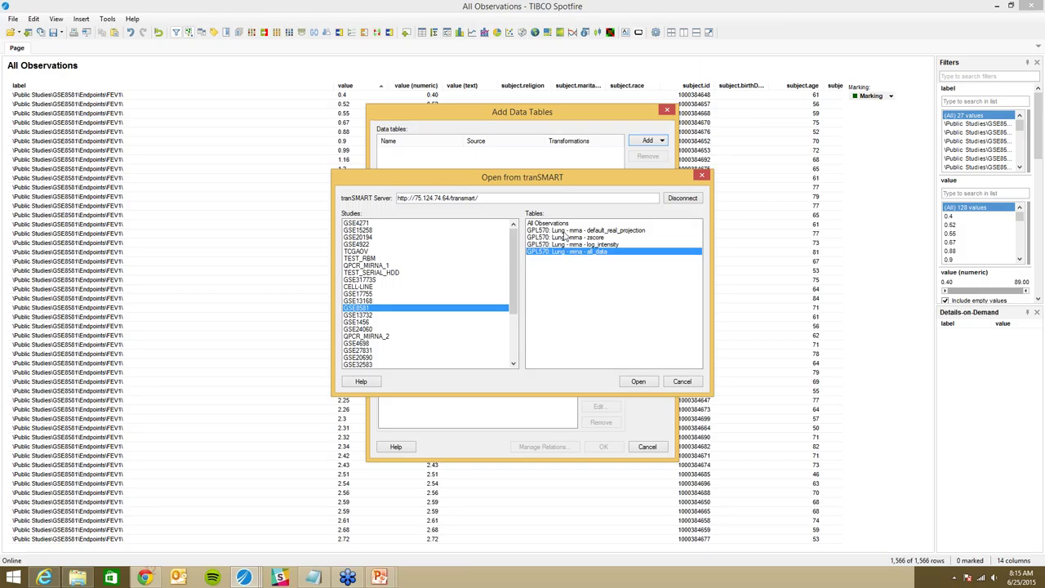
{"action": "left_click", "coordinate": [564, 231]}
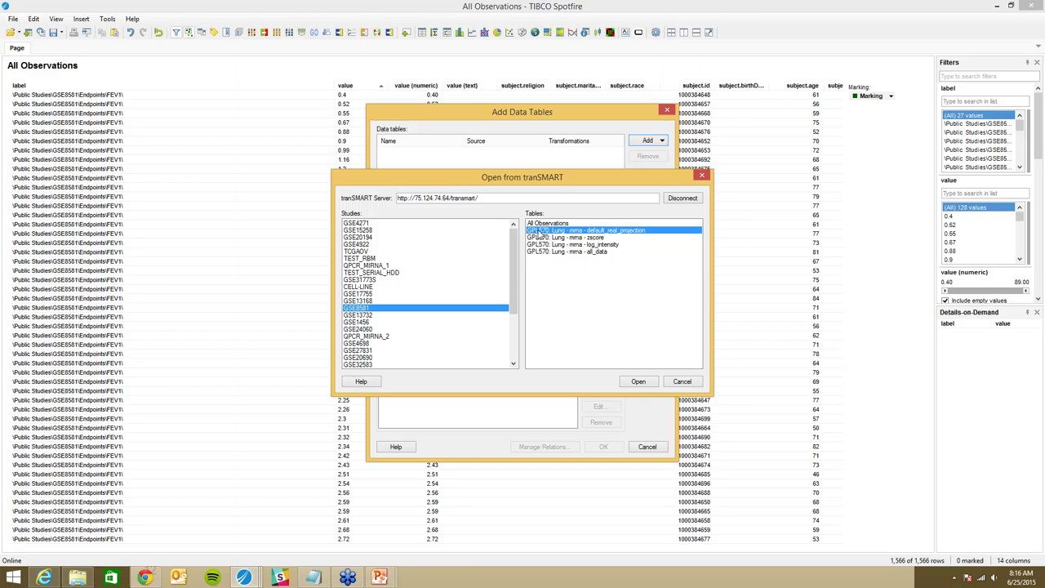
{"action": "left_click", "coordinate": [639, 383]}
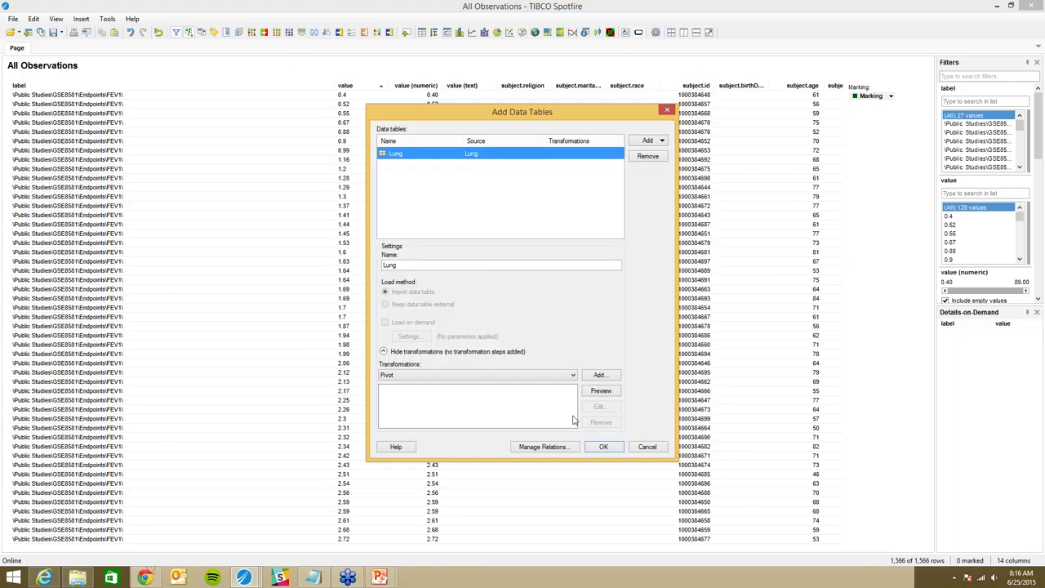
{"action": "left_click", "coordinate": [604, 448]}
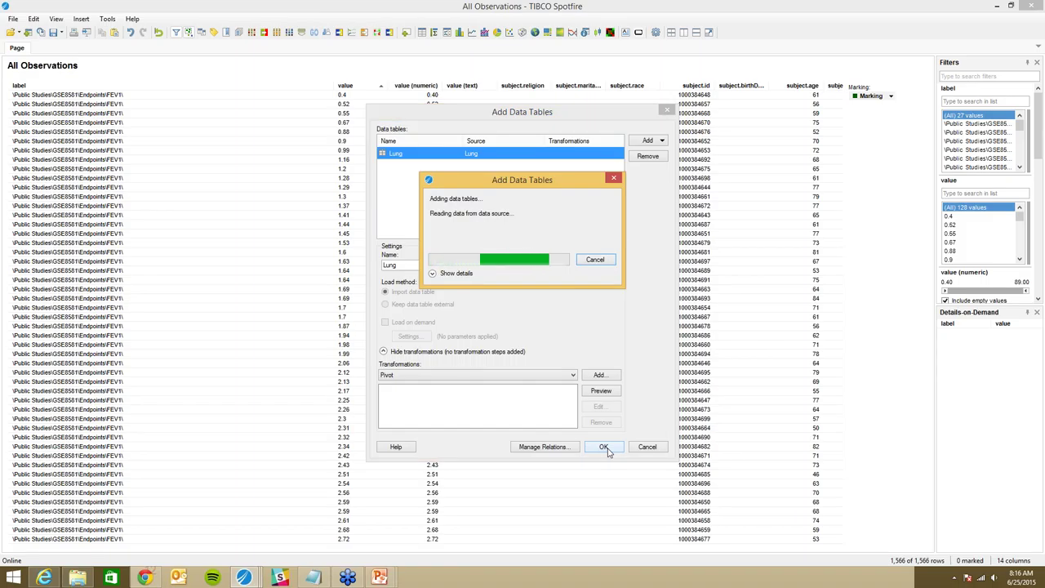
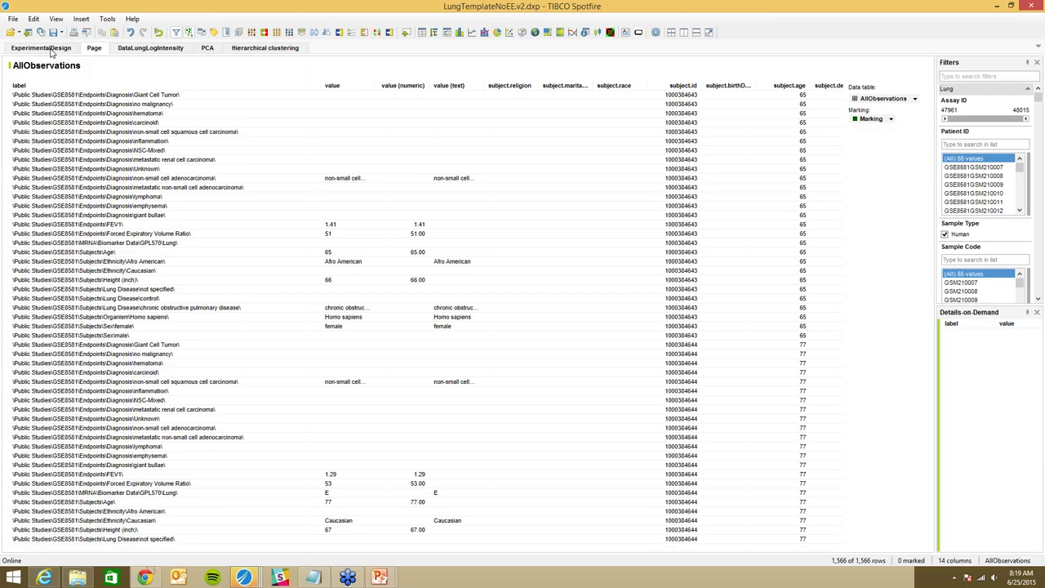
Show the ExperimentalDesign page, enlarge its table over the Procedure text and widen the Diagnosis column
{"action": "left_click", "coordinate": [45, 48]}
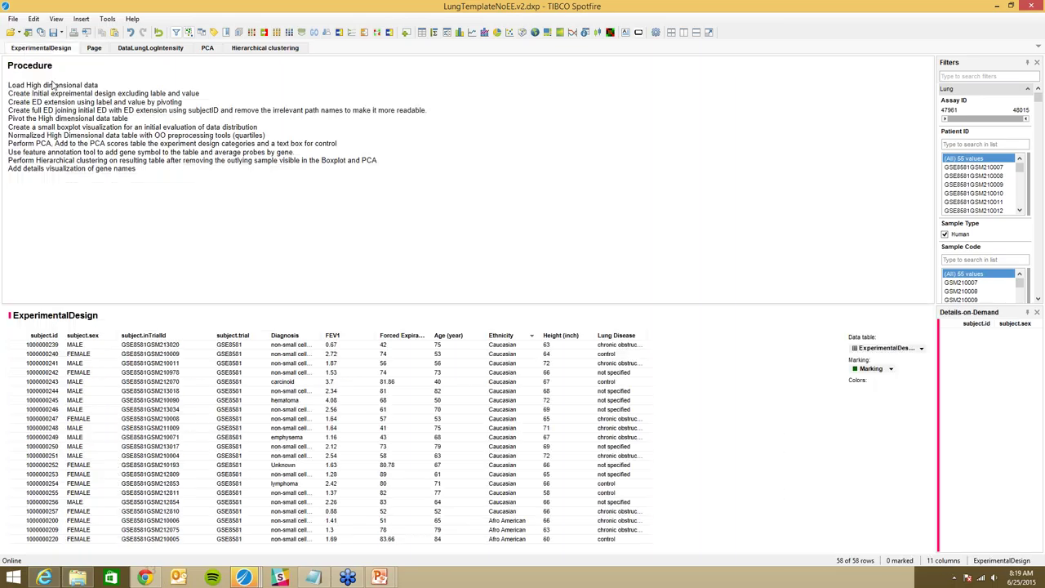
{"action": "left_click_drag", "start_coordinate": [145, 295], "coordinate": [153, 137]}
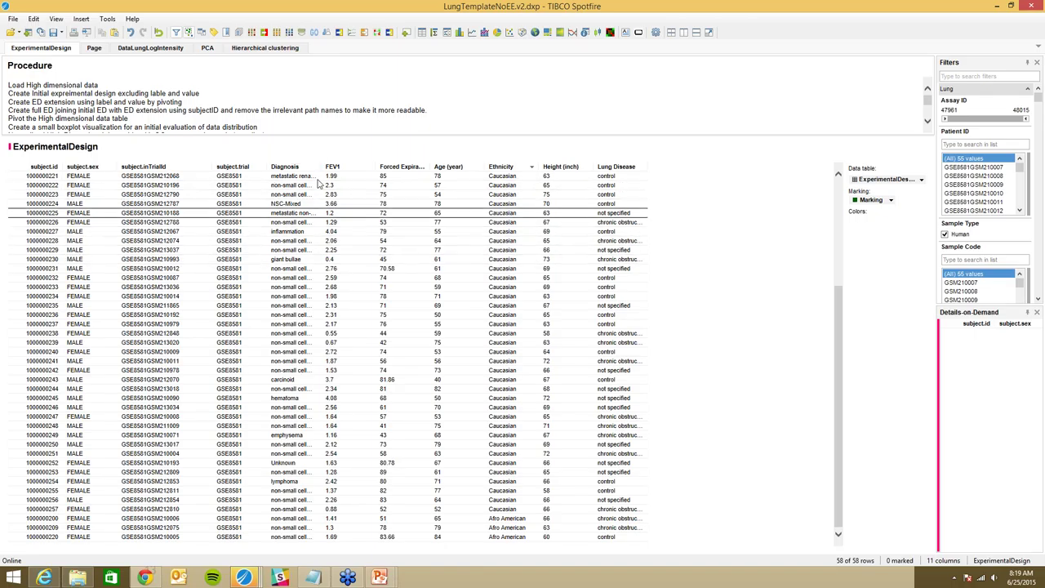
{"action": "left_click_drag", "start_coordinate": [319, 166], "coordinate": [355, 168]}
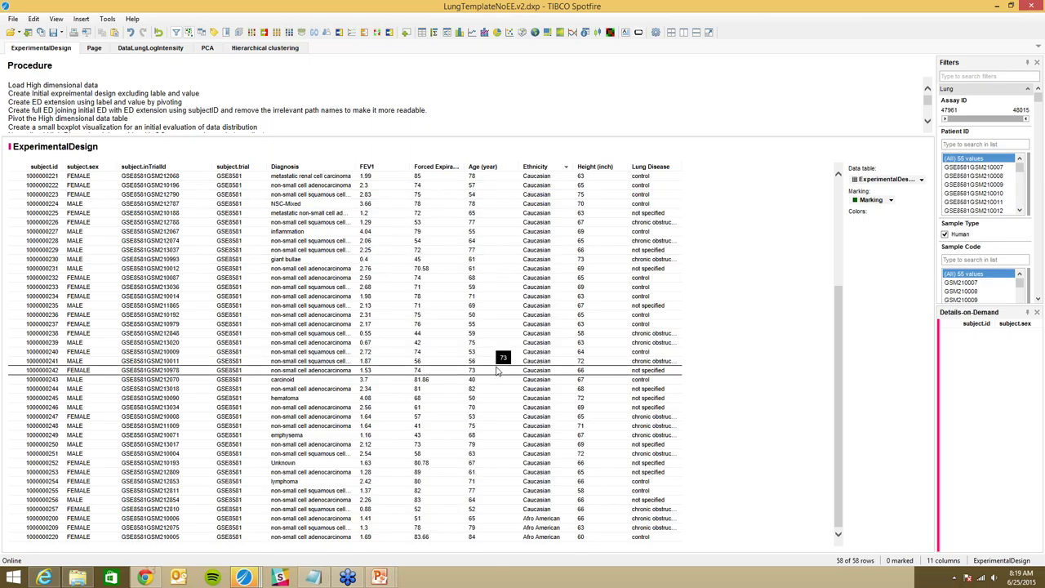
Switch the ExperimentalDesign table visualization to a box plot
{"action": "right_click", "coordinate": [325, 268]}
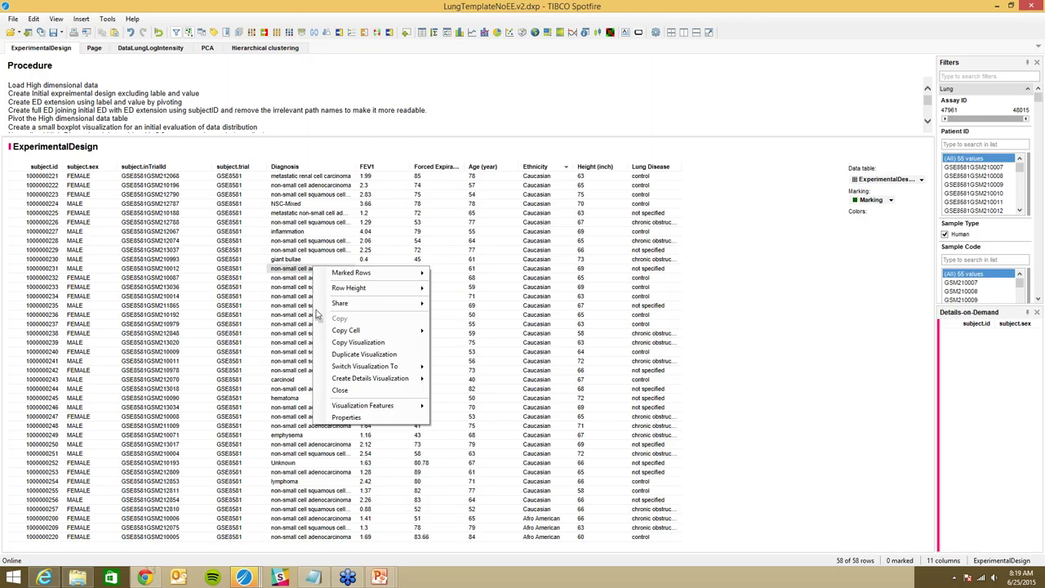
{"action": "mouse_move", "coordinate": [344, 369]}
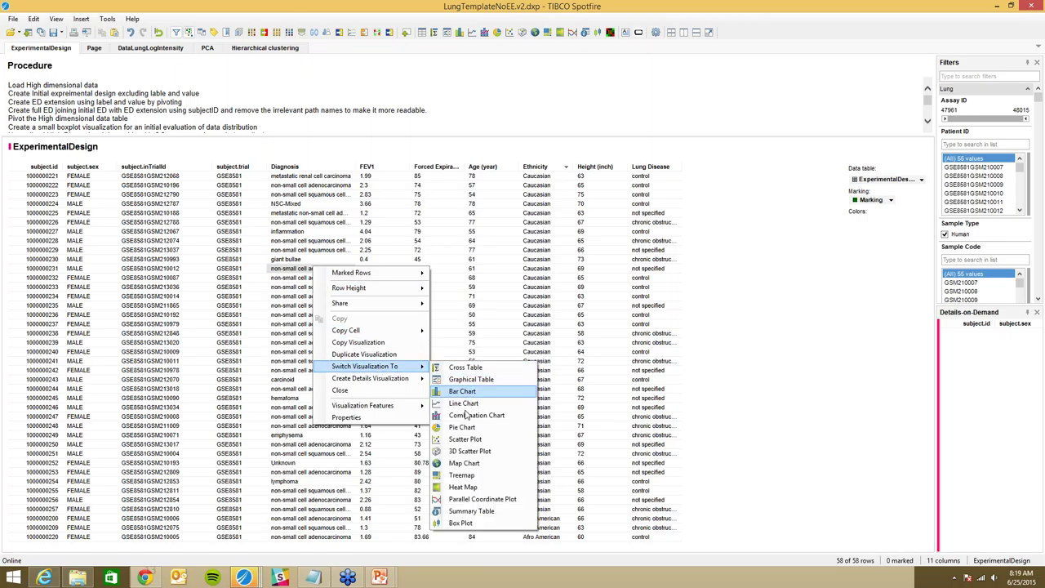
{"action": "left_click", "coordinate": [460, 523]}
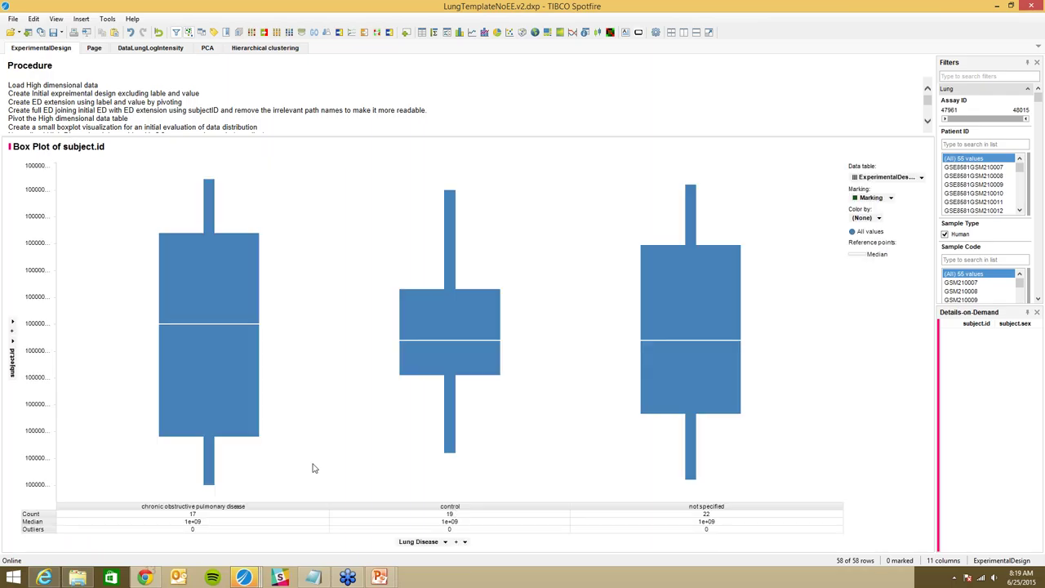
Try to plot Age (year) on the box plot's value axis with subject.id on its category axis
{"action": "left_click", "coordinate": [12, 343]}
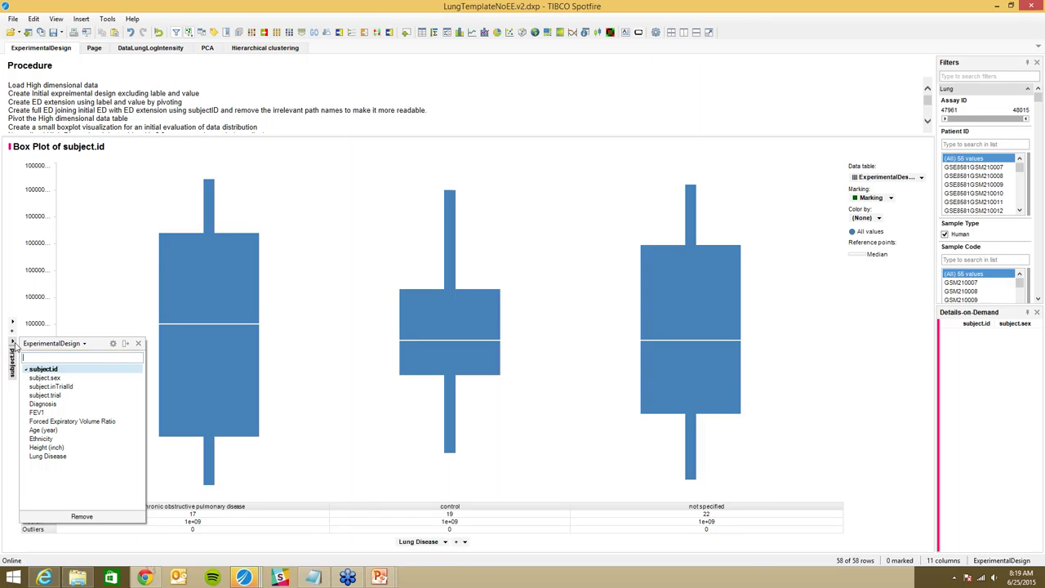
{"action": "left_click", "coordinate": [42, 431]}
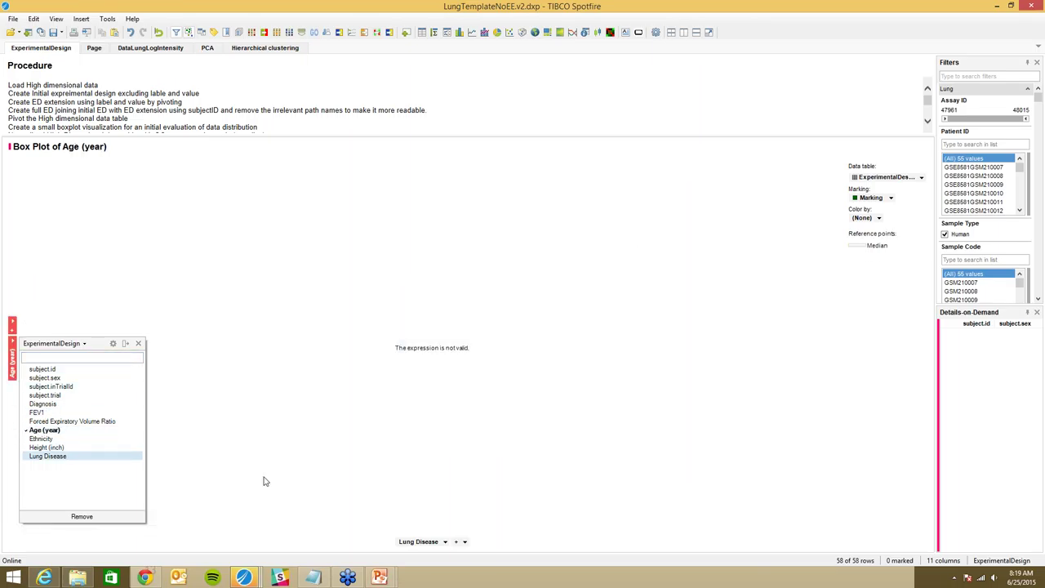
{"action": "left_click", "coordinate": [445, 542]}
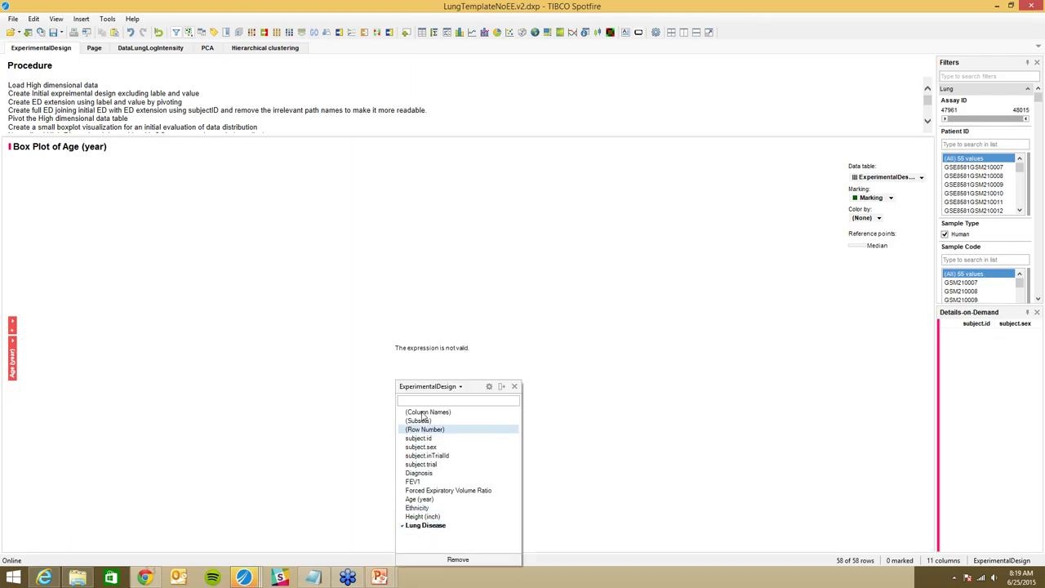
{"action": "left_click", "coordinate": [420, 413]}
{"action": "left_click", "coordinate": [419, 439]}
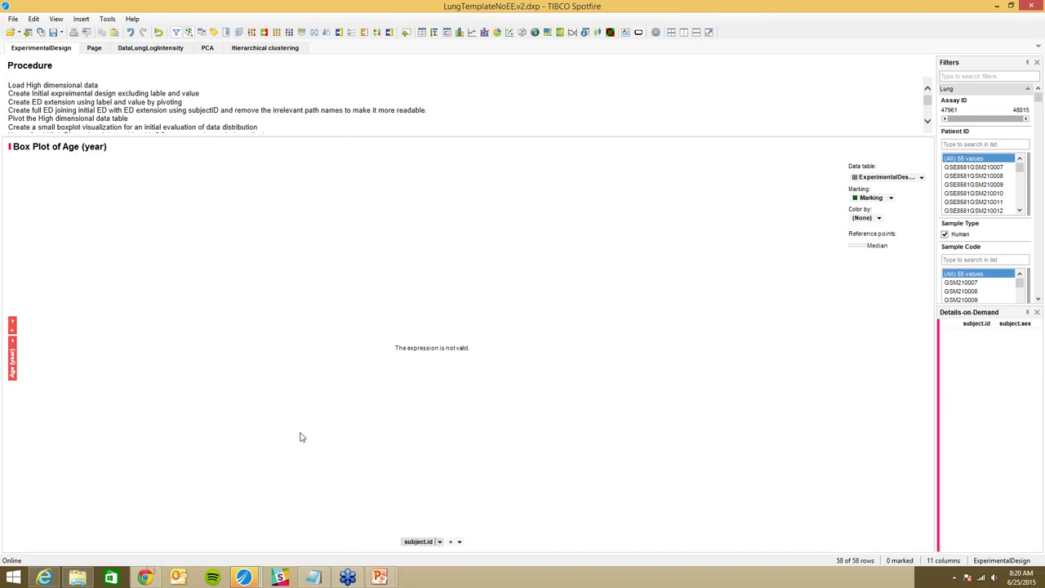
Undo the column changes made to both axes of the box plot
{"action": "key", "text": "ctrl+z"}
{"action": "key", "text": "ctrl+z"}
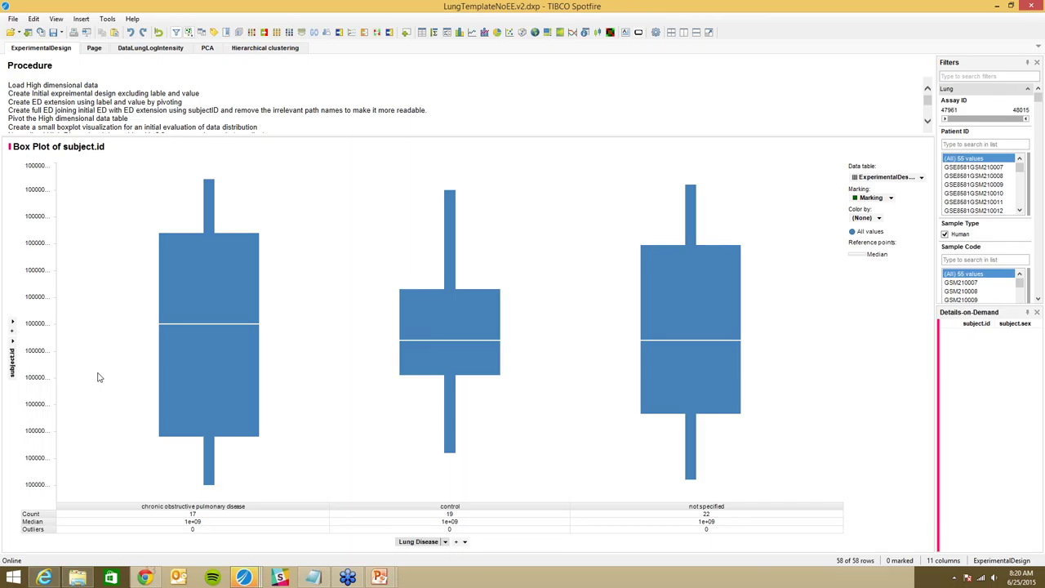
{"action": "left_click", "coordinate": [13, 352]}
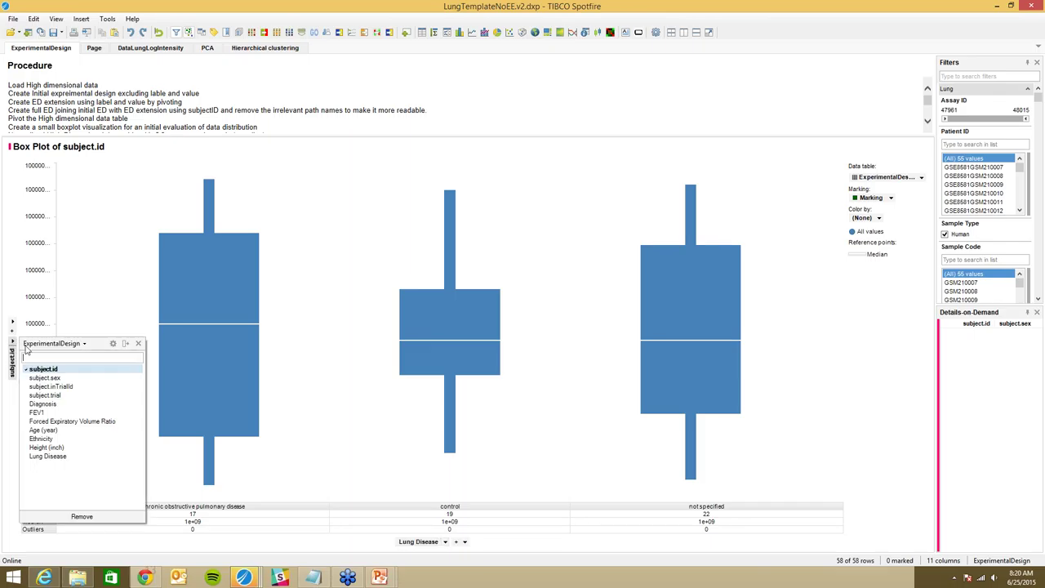
{"action": "left_click", "coordinate": [103, 326]}
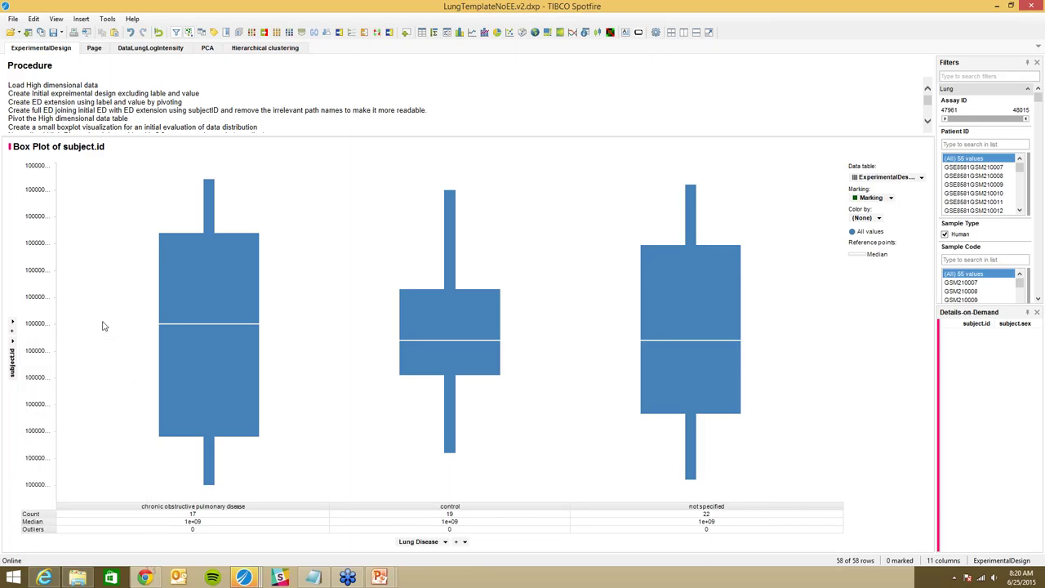
Switch the ExperimentalDesign page's box plot to a bar chart
{"action": "right_click", "coordinate": [325, 278]}
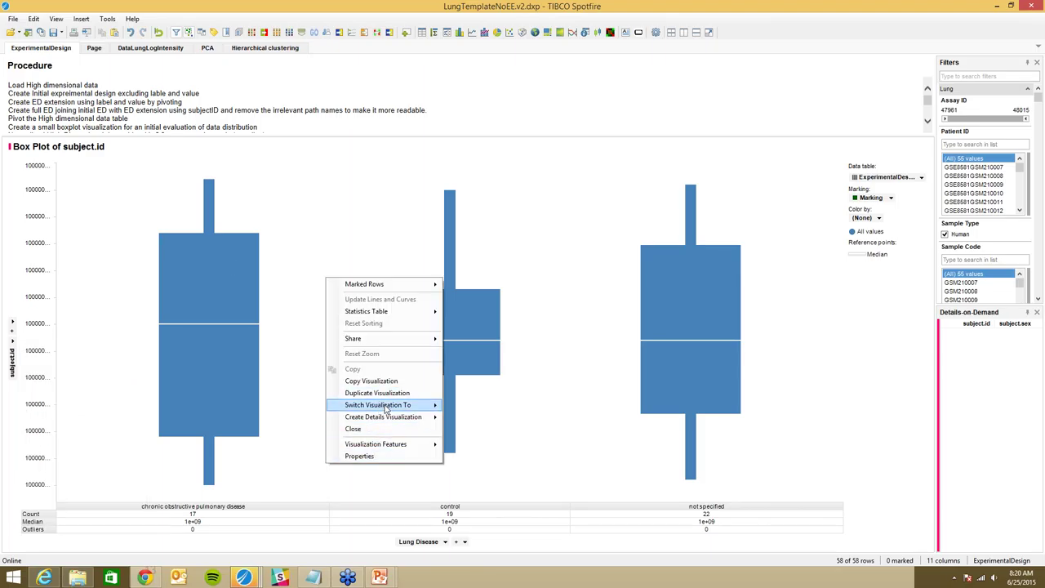
{"action": "mouse_move", "coordinate": [386, 408]}
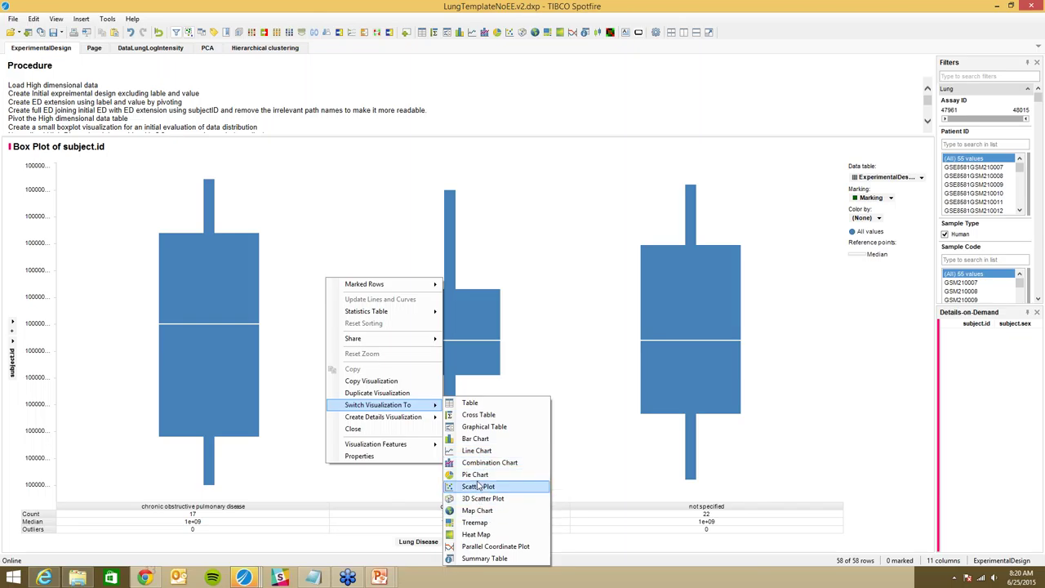
{"action": "left_click", "coordinate": [480, 439]}
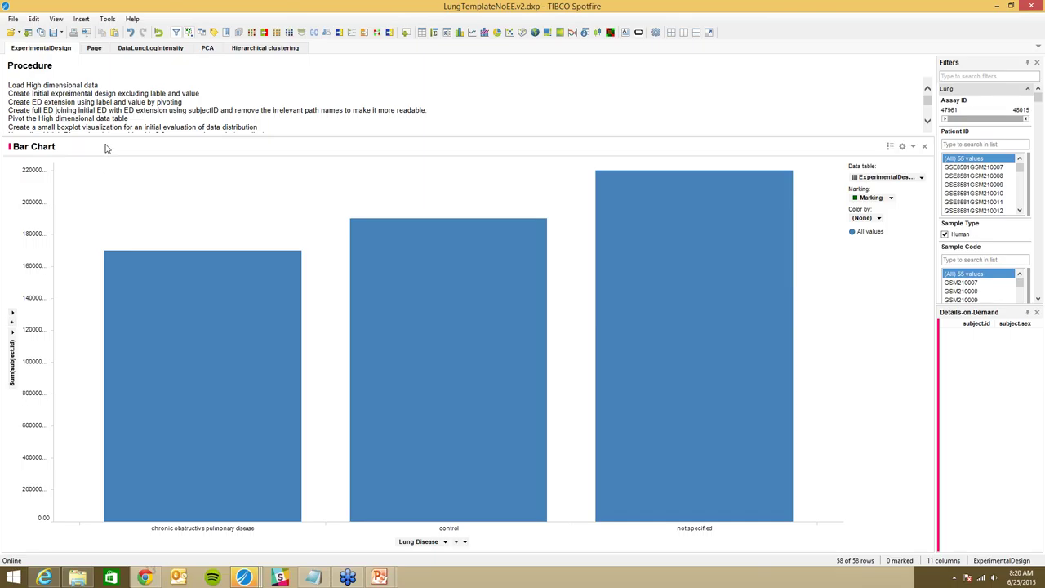
Show the DataLungLogIntensity page and enlarge its LungPivoted table in height and width
{"action": "left_click", "coordinate": [147, 51]}
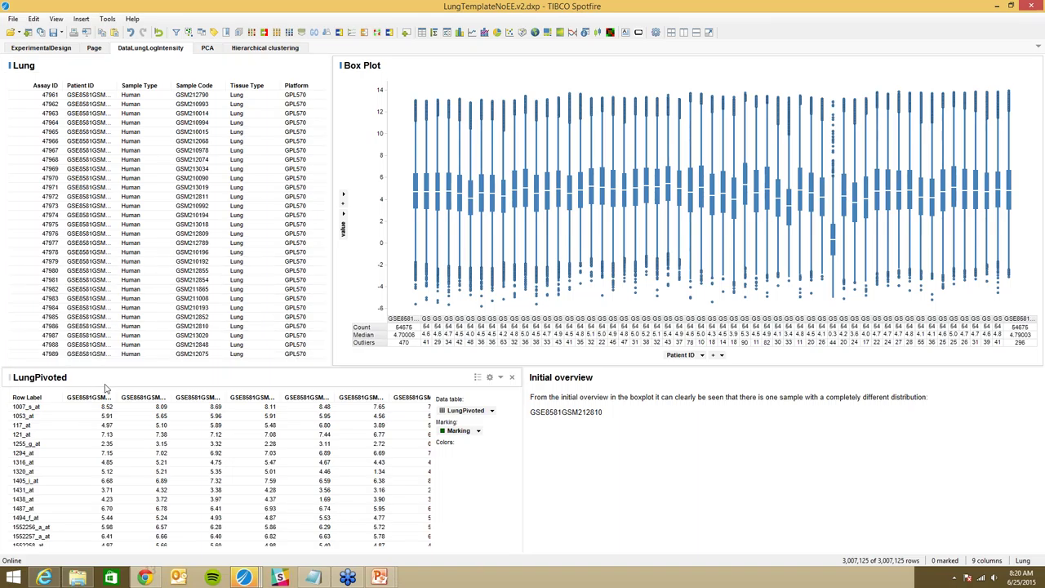
{"action": "left_click_drag", "start_coordinate": [116, 306], "coordinate": [122, 275]}
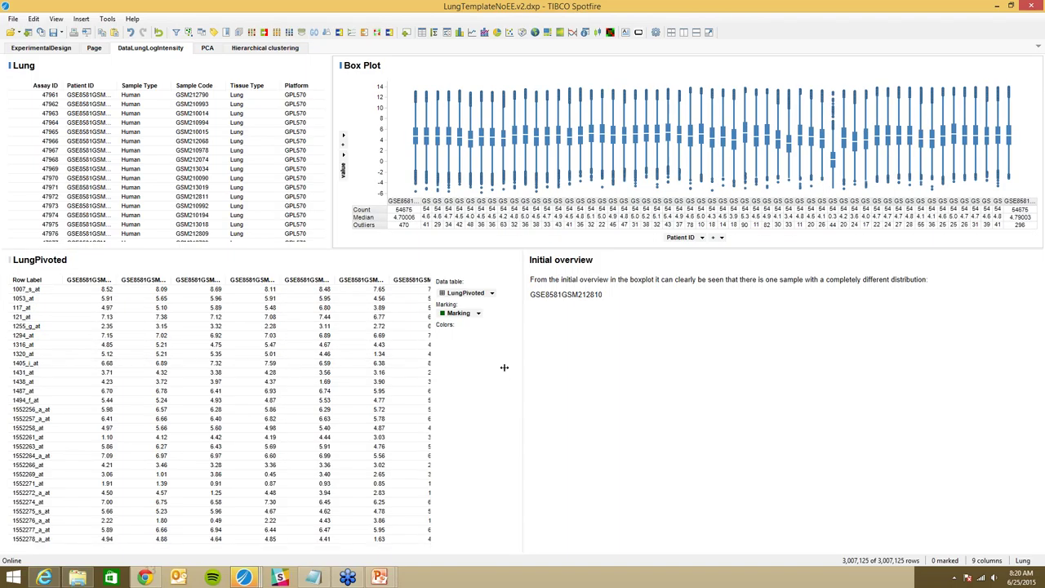
{"action": "left_click_drag", "start_coordinate": [521, 367], "coordinate": [585, 367]}
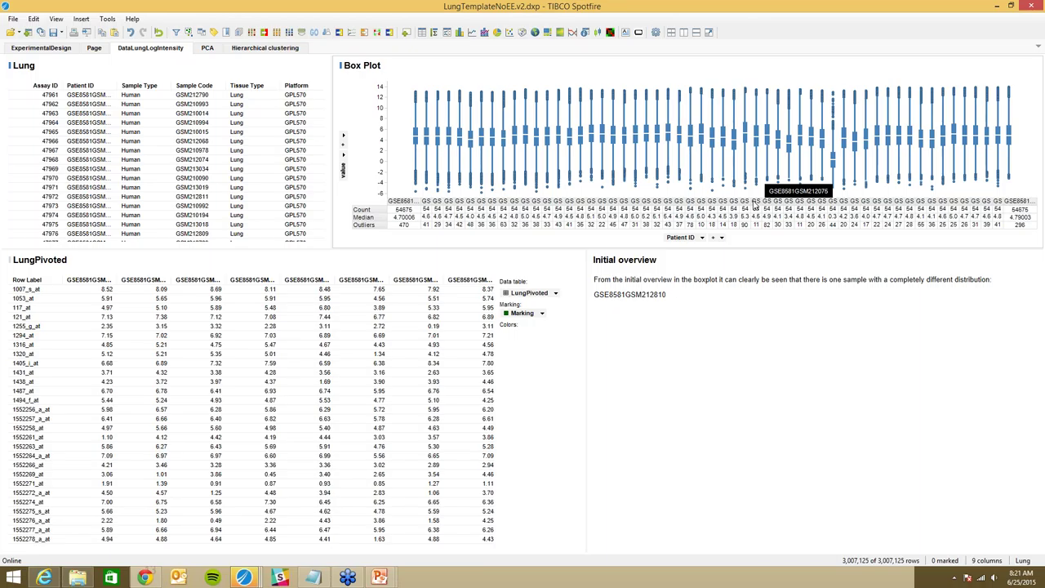
On the PCA page, color the score plot by Lung Disease and include the not specified disease group
{"action": "left_click", "coordinate": [210, 49]}
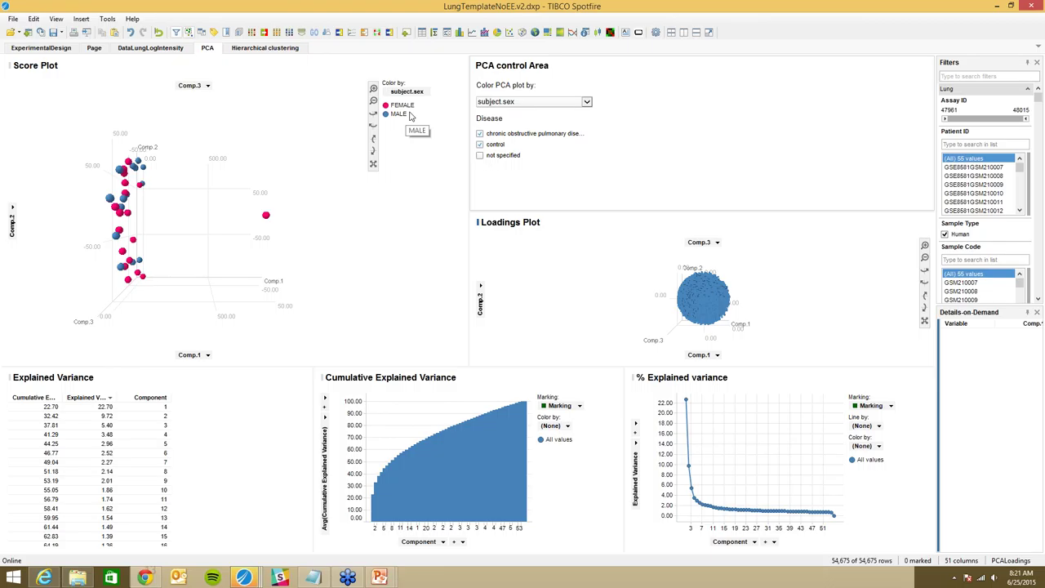
{"action": "left_click", "coordinate": [587, 102]}
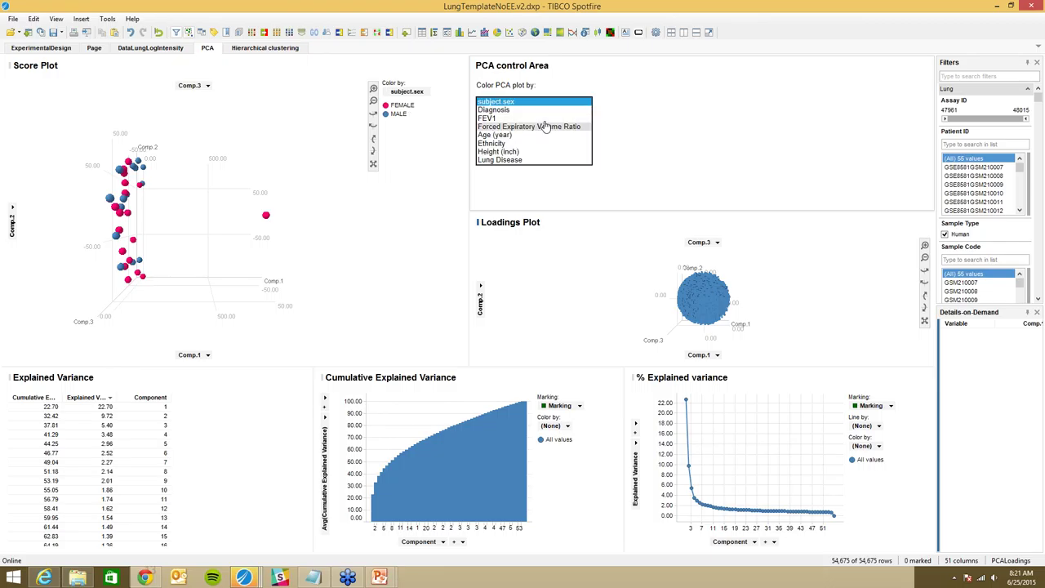
{"action": "left_click", "coordinate": [499, 161]}
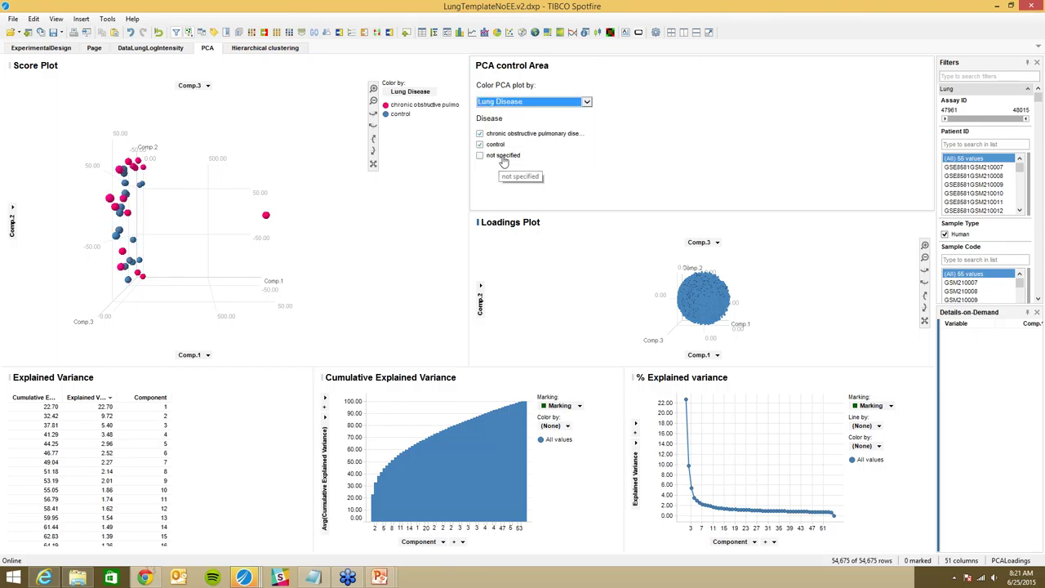
{"action": "left_click", "coordinate": [479, 156]}
{"action": "left_click", "coordinate": [480, 156]}
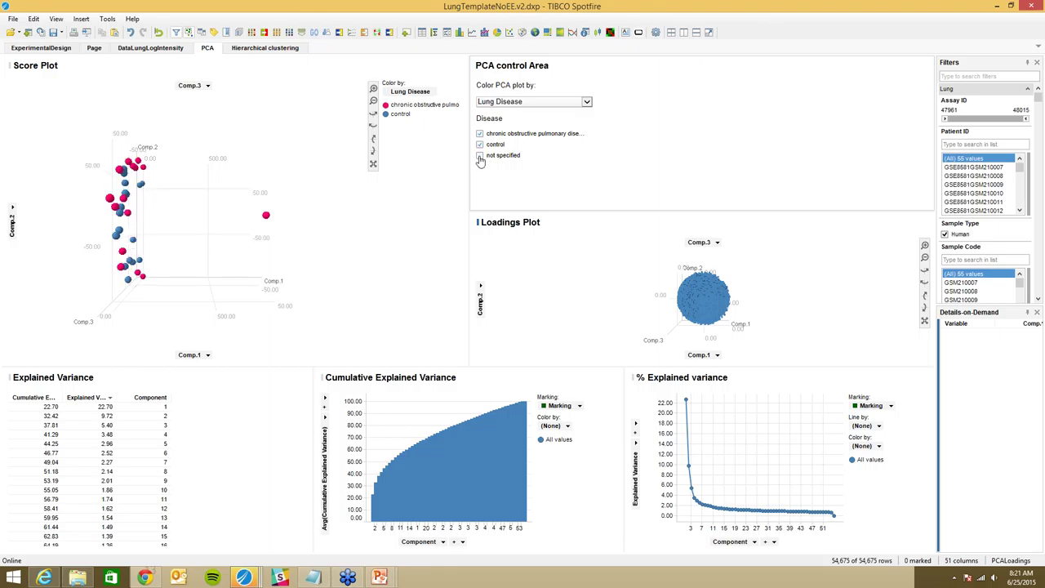
{"action": "left_click", "coordinate": [479, 156]}
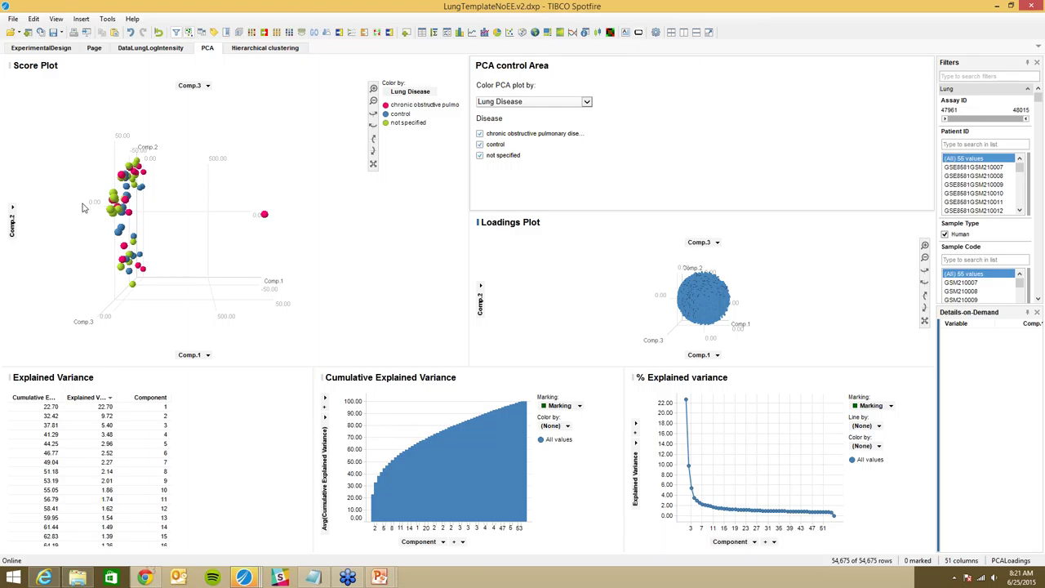
Delete the isolated outlier sample far along Comp.1 from the Score Plot and rotate the plot to inspect the remaining samples
{"action": "left_click", "coordinate": [265, 216]}
{"action": "right_click", "coordinate": [265, 215]}
{"action": "mouse_move", "coordinate": [310, 227]}
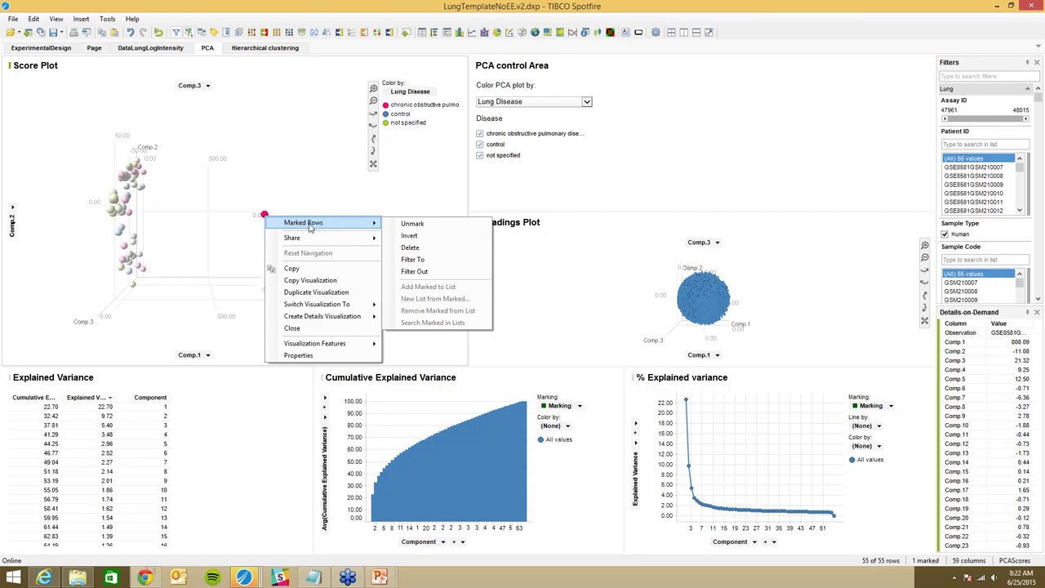
{"action": "left_click", "coordinate": [415, 248]}
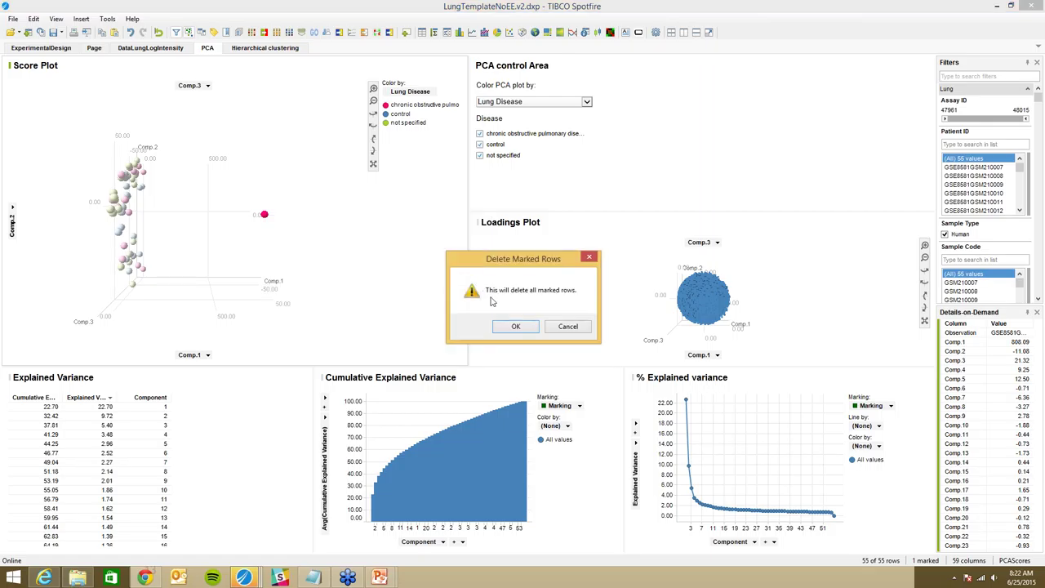
{"action": "left_click", "coordinate": [512, 326]}
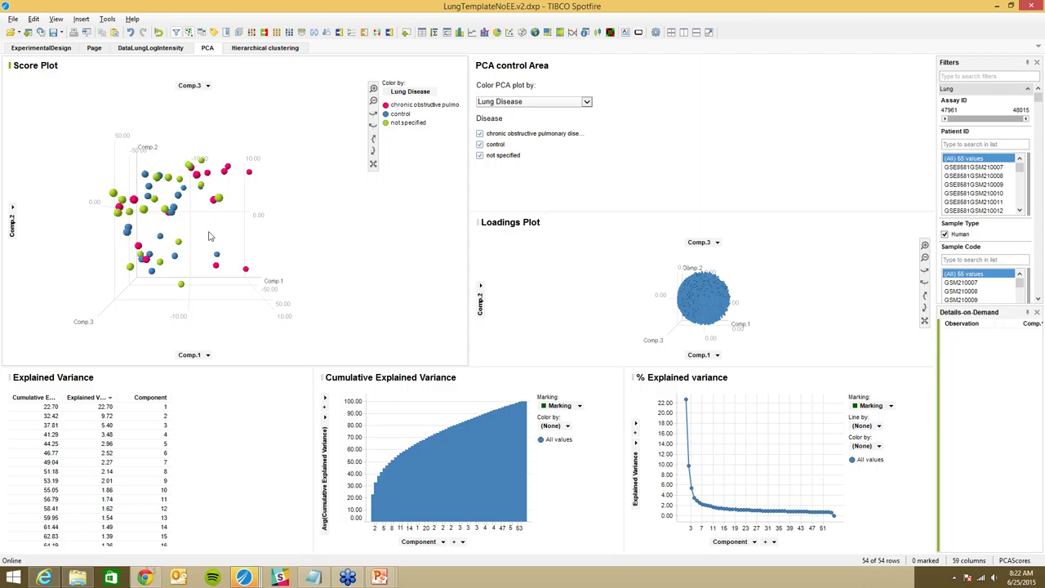
{"action": "left_click_drag", "start_coordinate": [217, 225], "coordinate": [142, 137]}
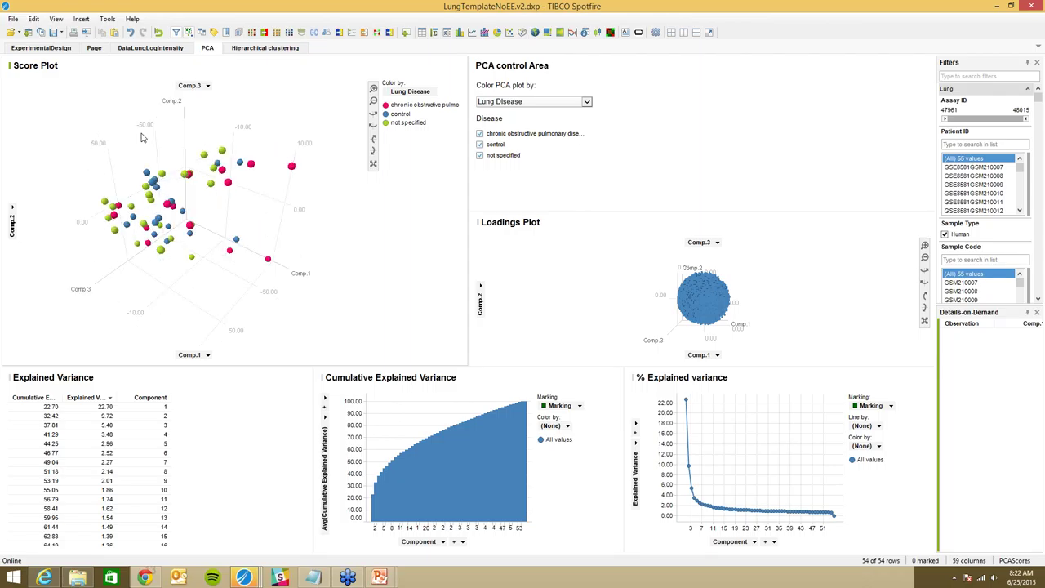
Start replacing the AllObservations data table from tranSMART, examine the tables offered for study GSE13732, and cancel the replacement
{"action": "left_click", "coordinate": [54, 19]}
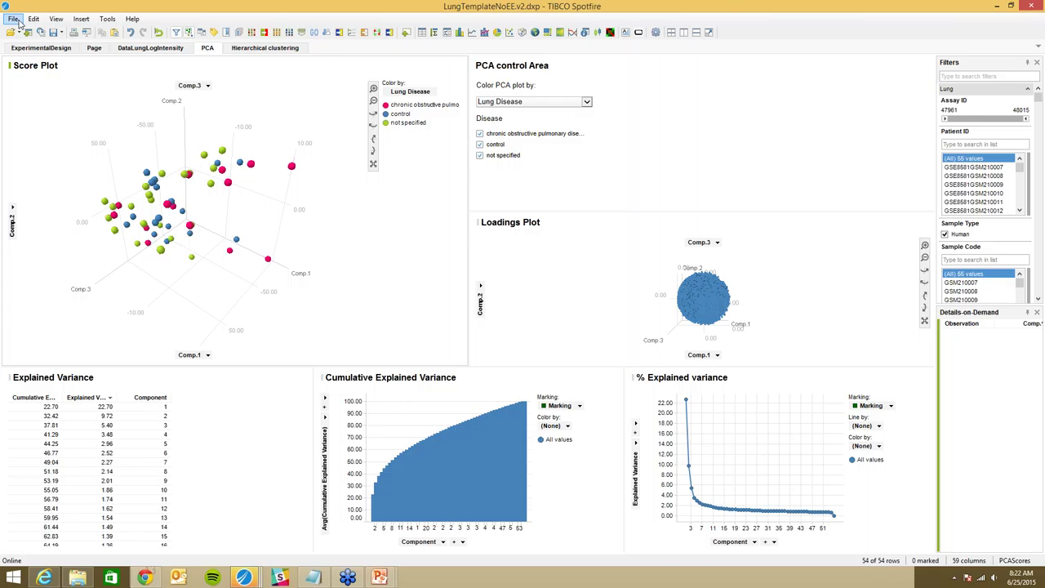
{"action": "left_click", "coordinate": [33, 19]}
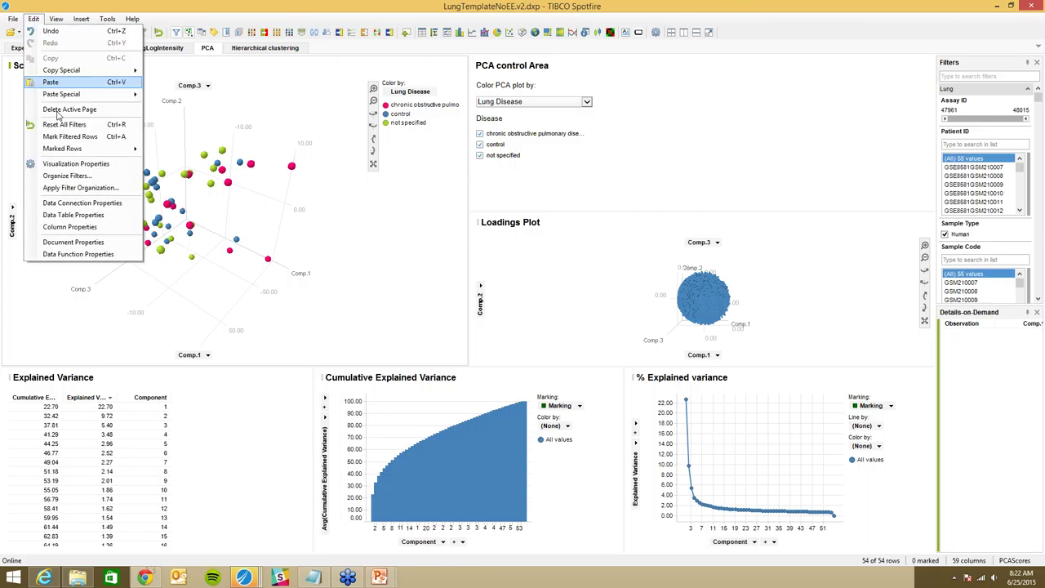
{"action": "left_click", "coordinate": [76, 221]}
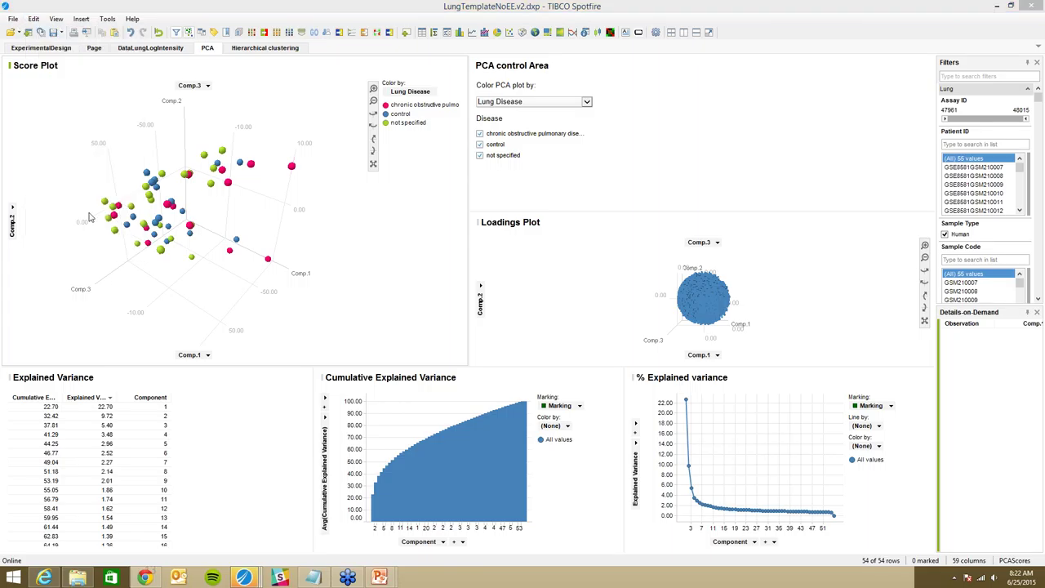
{"action": "left_click", "coordinate": [378, 167]}
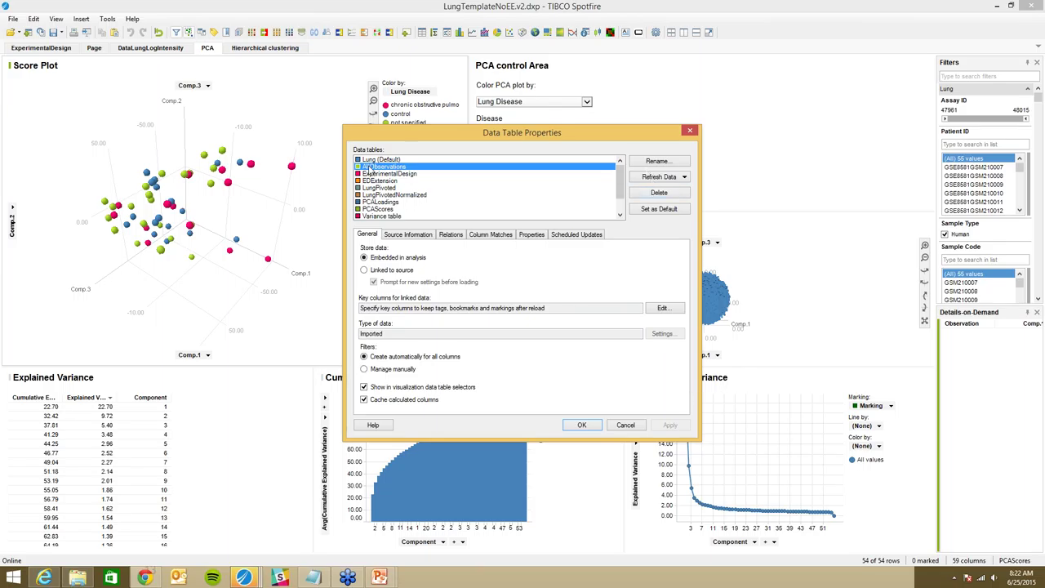
{"action": "left_click", "coordinate": [653, 178]}
{"action": "left_click", "coordinate": [663, 193]}
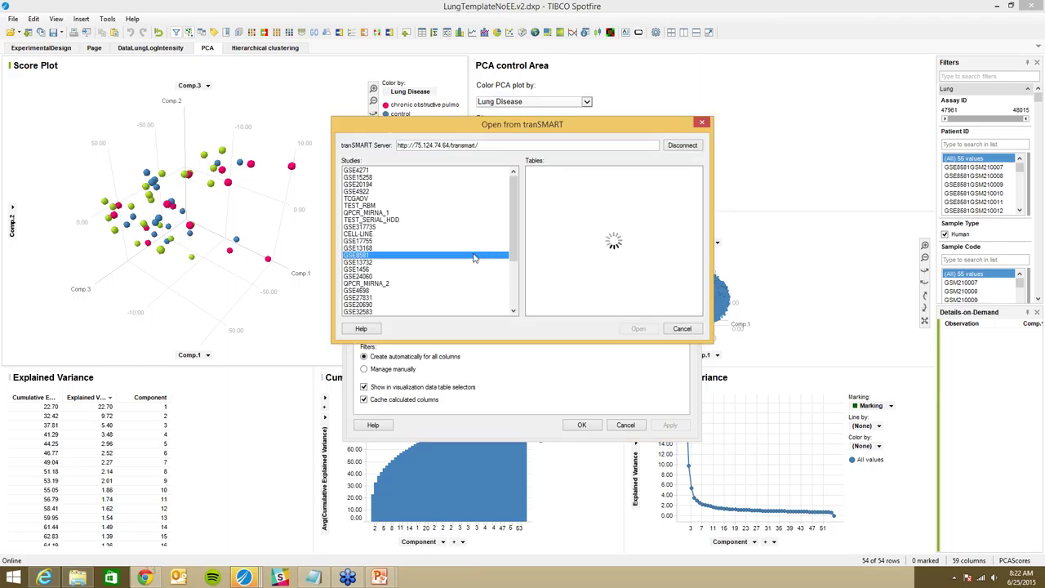
{"action": "left_click", "coordinate": [359, 263]}
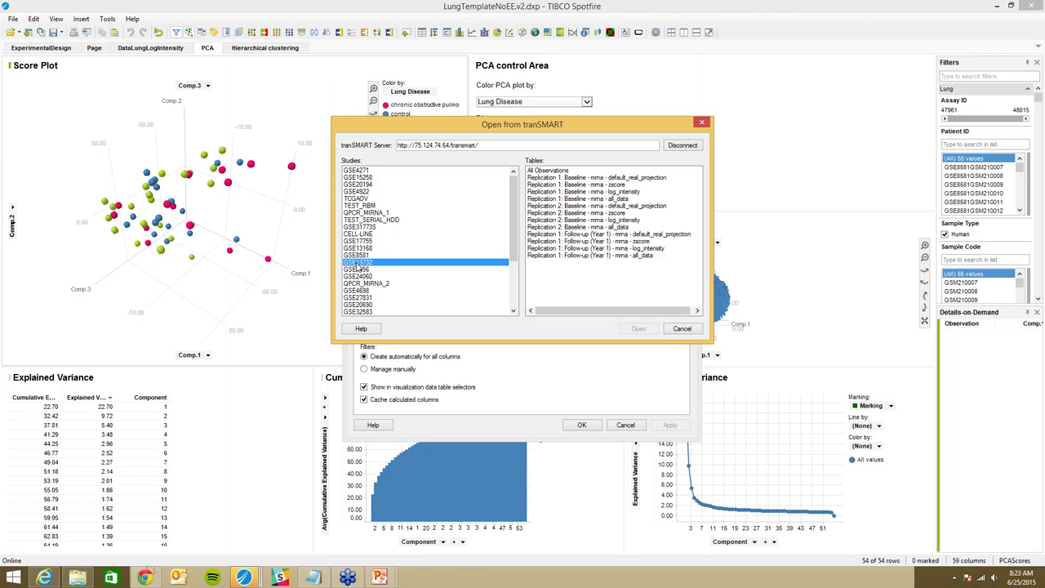
{"action": "left_click", "coordinate": [684, 330]}
{"action": "left_click", "coordinate": [624, 425]}
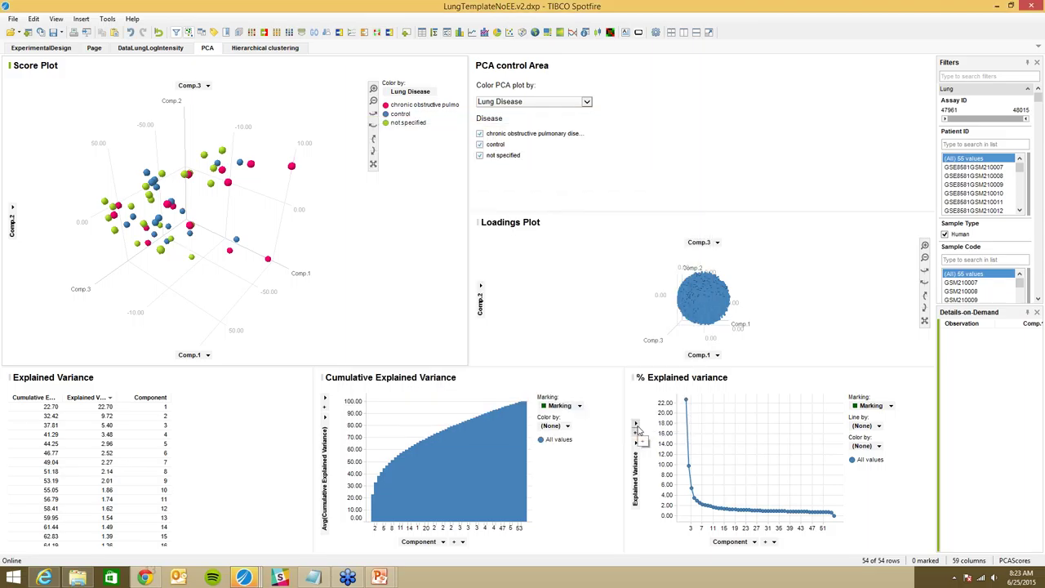
Switch to the GSE10846_6 (Expression transformation) analysis and show its Sample expression similarity page
{"action": "key", "text": "alt+Tab"}
{"action": "key", "text": "alt+Tab"}
{"action": "key", "text": "alt+Tab"}
{"action": "key", "text": "alt+Tab"}
{"action": "key", "text": "alt+Tab"}
{"action": "key", "text": "alt+Tab"}
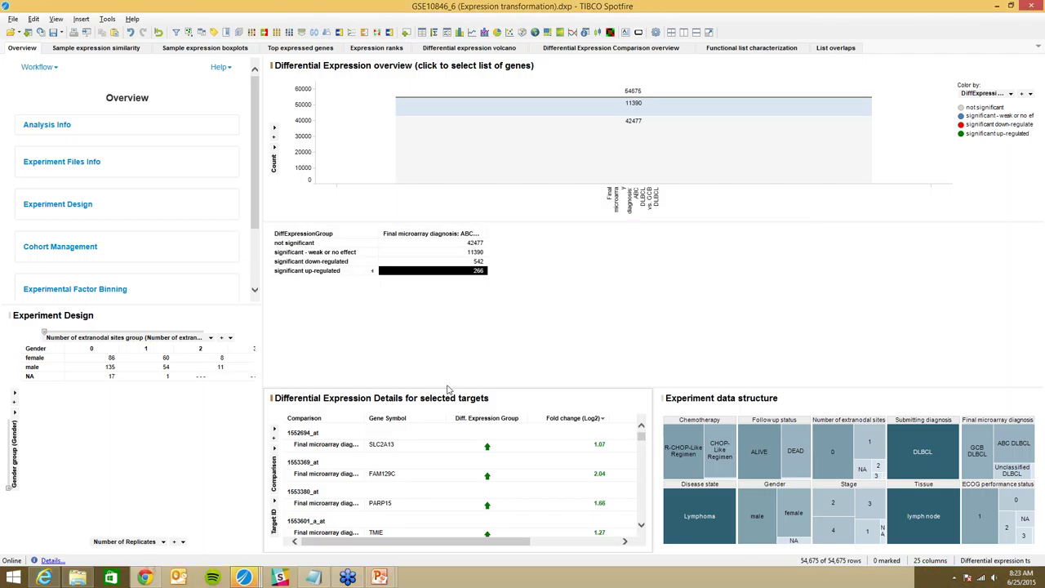
{"action": "left_click", "coordinate": [75, 49]}
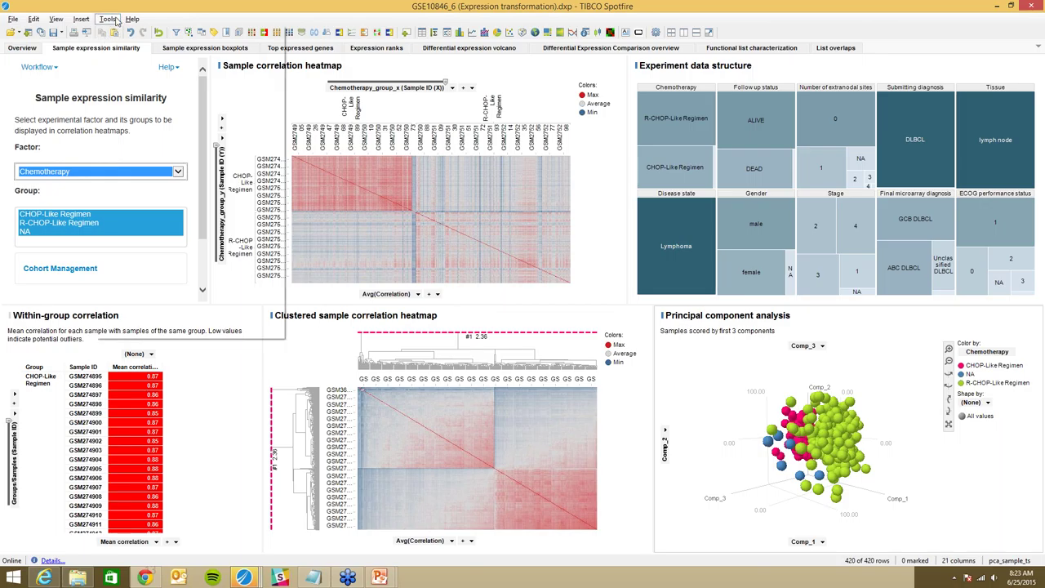
Open OmicsOffice ExpressionExplorer with tranSMART as the data source, browse the tranSMART server connection, and cancel
{"action": "left_click", "coordinate": [107, 19]}
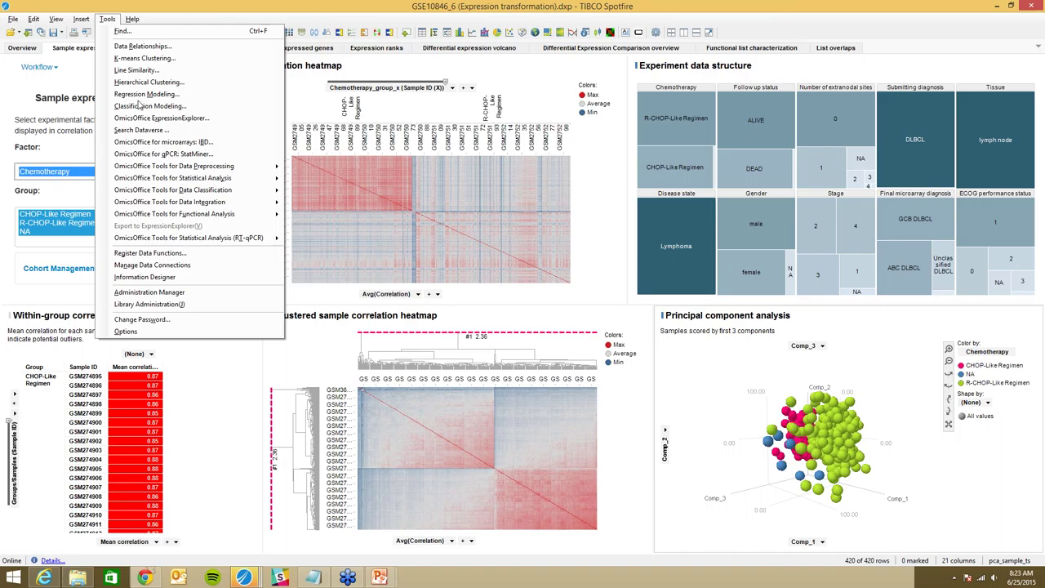
{"action": "mouse_move", "coordinate": [157, 146]}
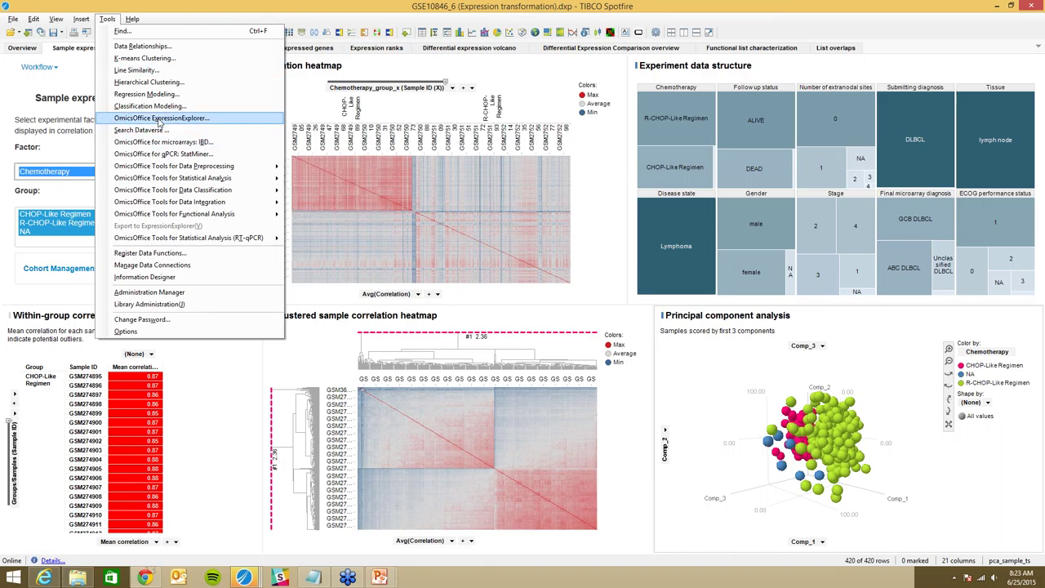
{"action": "left_click", "coordinate": [161, 120]}
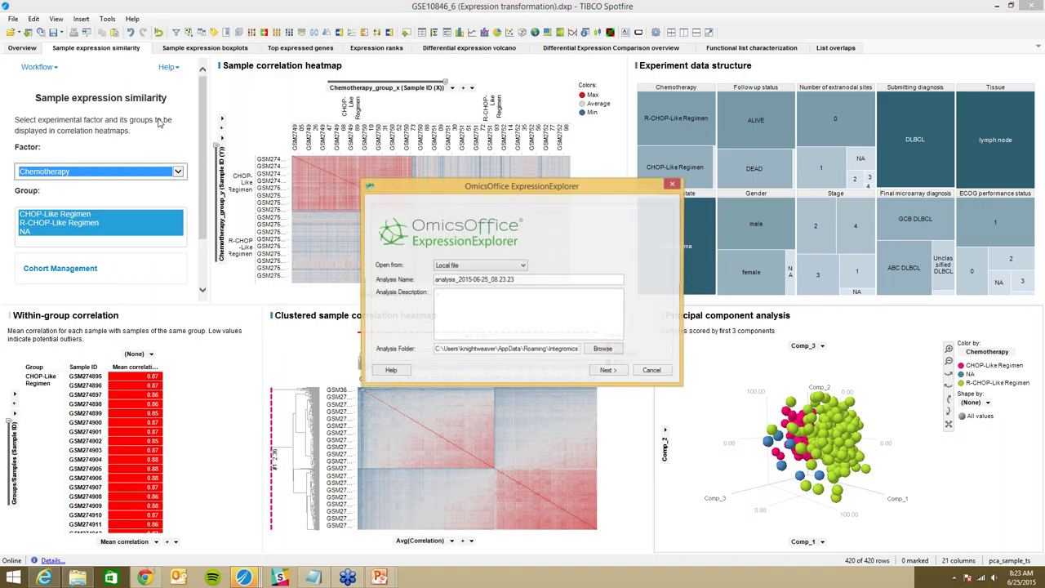
{"action": "left_click", "coordinate": [515, 268]}
{"action": "left_click", "coordinate": [466, 306]}
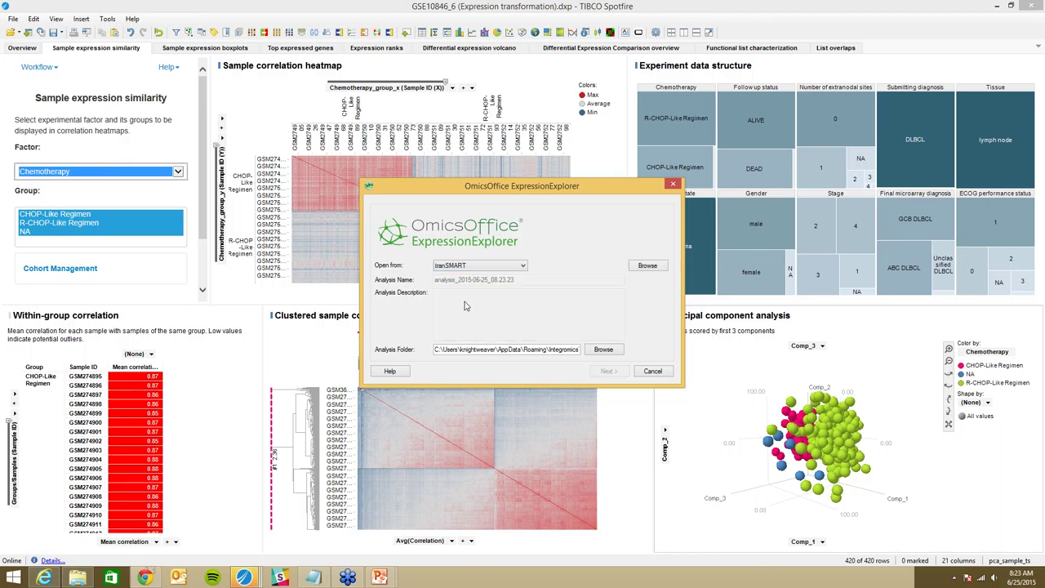
{"action": "left_click", "coordinate": [649, 267]}
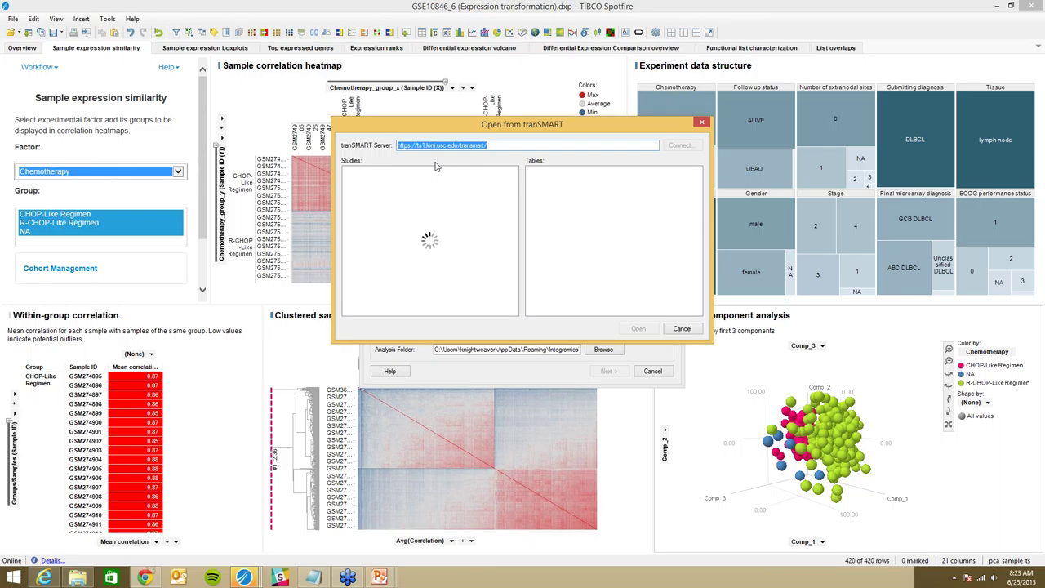
{"action": "left_click", "coordinate": [684, 329]}
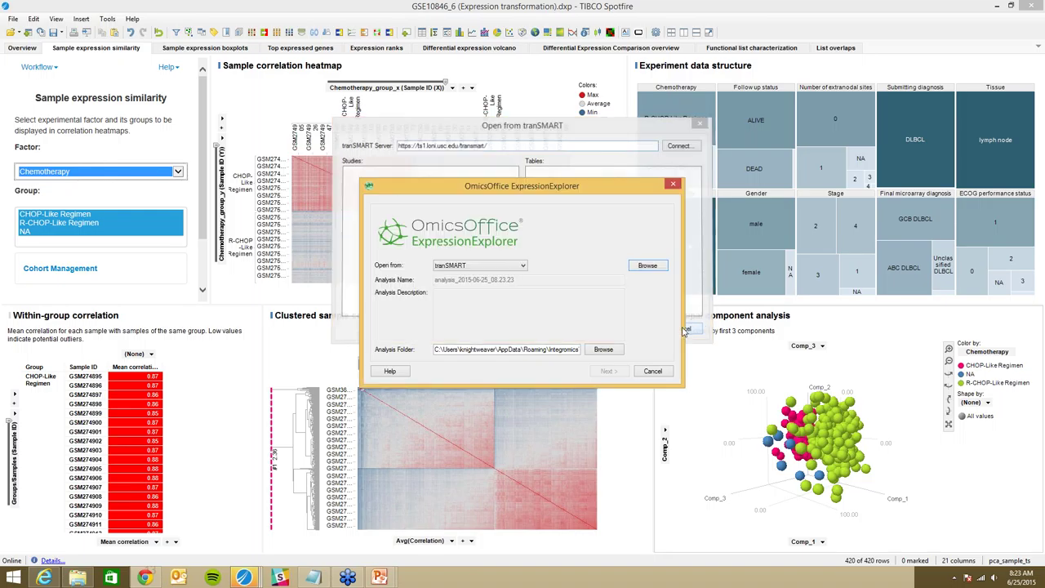
{"action": "left_click", "coordinate": [654, 372]}
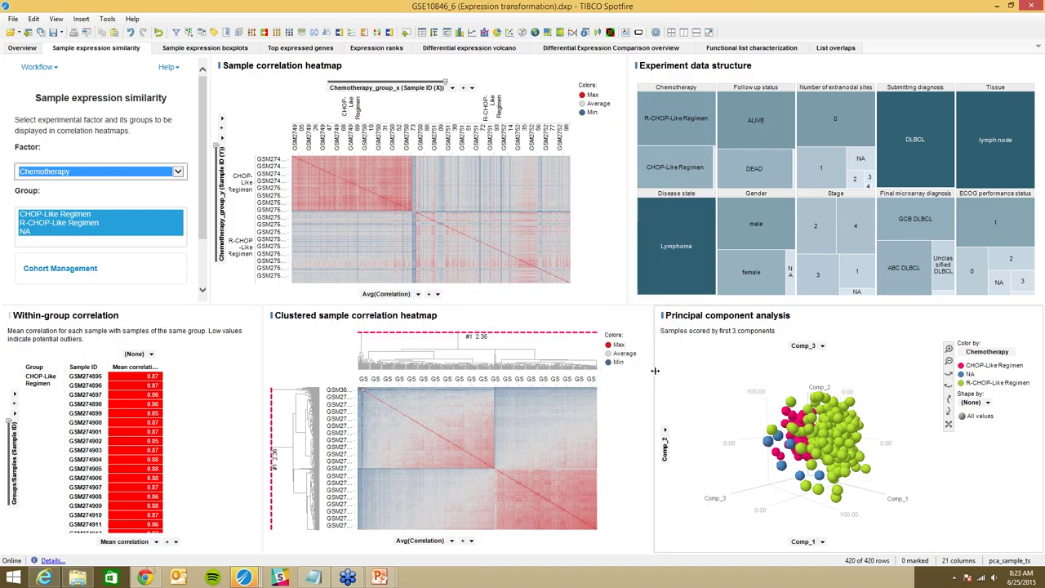
Review the Overview page, return to Sample expression similarity, and examine the chemotherapy groups in the principal component analysis from several angles
{"action": "left_click", "coordinate": [22, 49]}
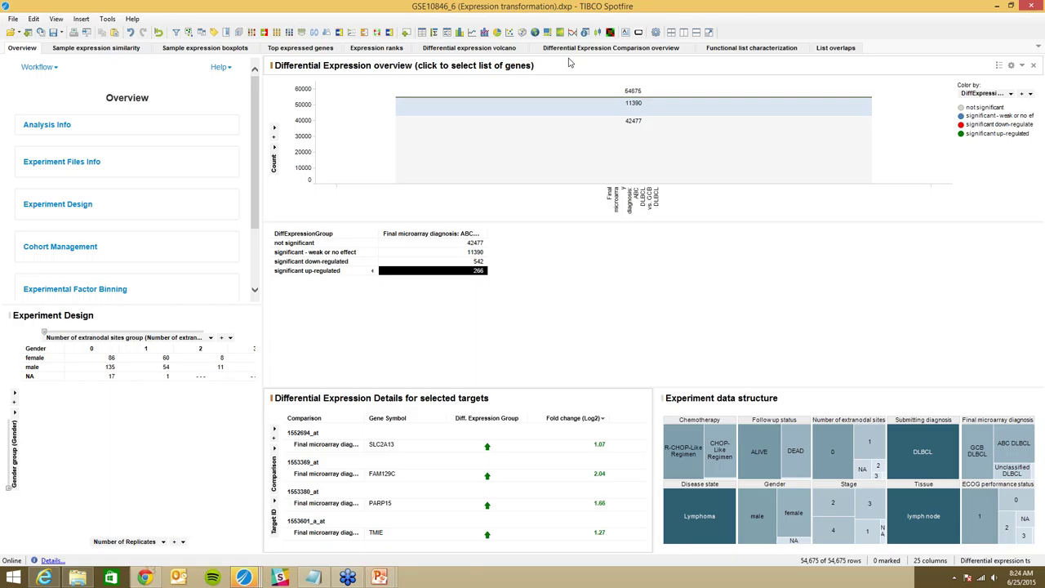
{"action": "left_click", "coordinate": [98, 48]}
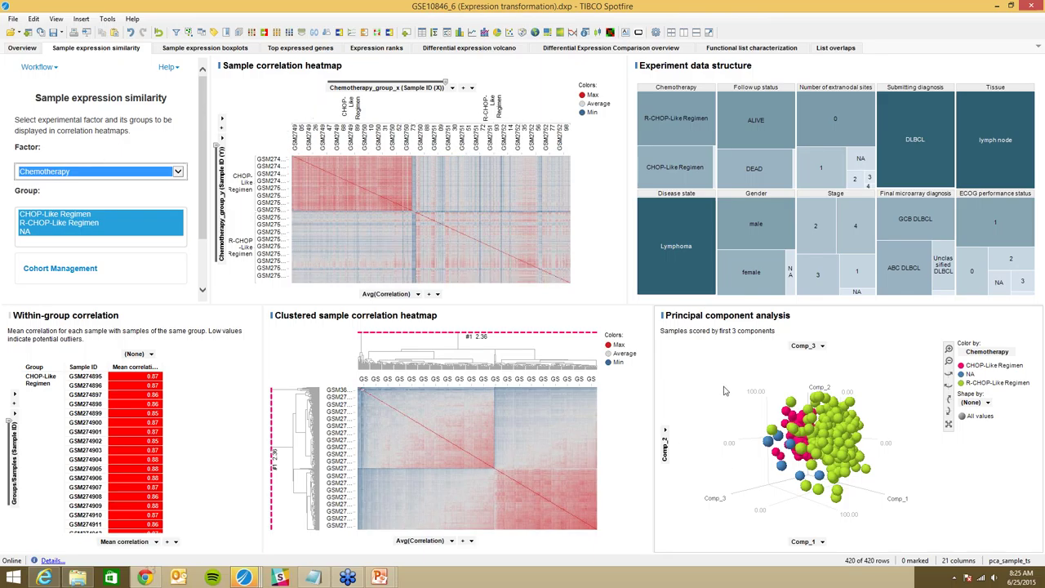
{"action": "left_click_drag", "start_coordinate": [723, 392], "coordinate": [850, 404]}
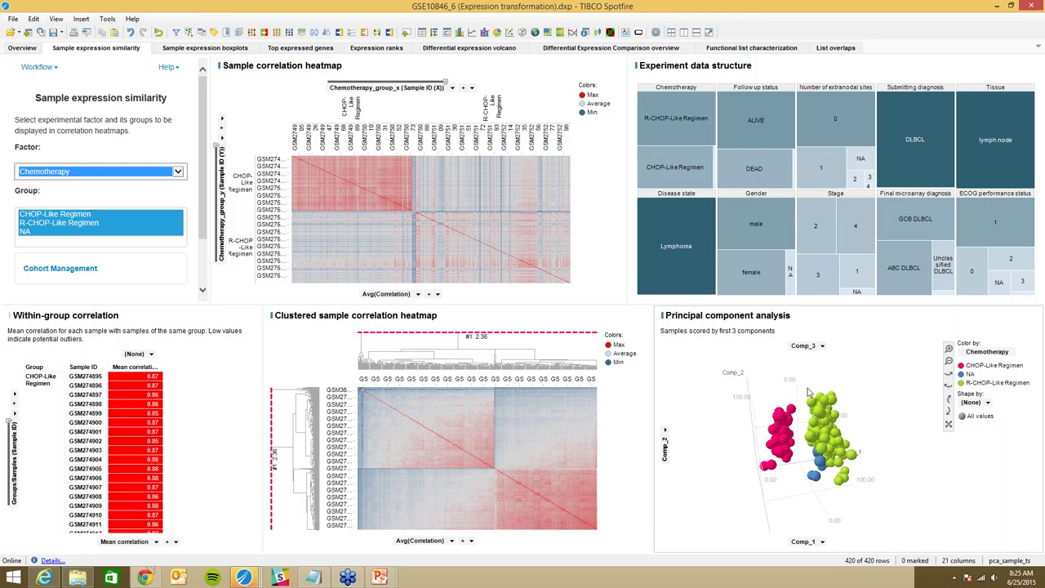
{"action": "left_click_drag", "start_coordinate": [796, 386], "coordinate": [424, 313]}
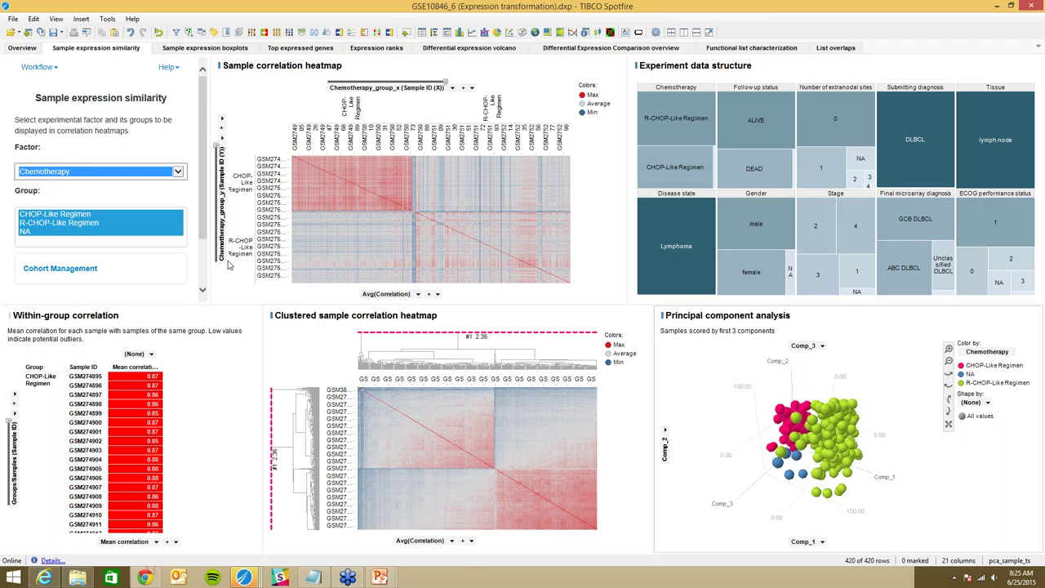
Regroup the sample similarity views by Disease state and then ECOG performance status, and examine the principal component analysis from another angle
{"action": "left_click", "coordinate": [179, 172]}
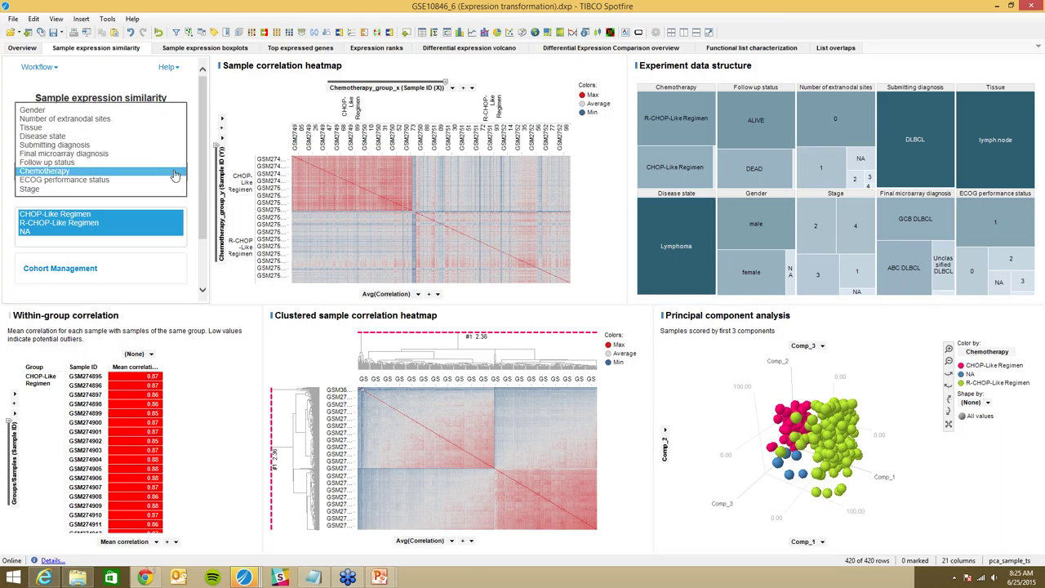
{"action": "left_click", "coordinate": [73, 137]}
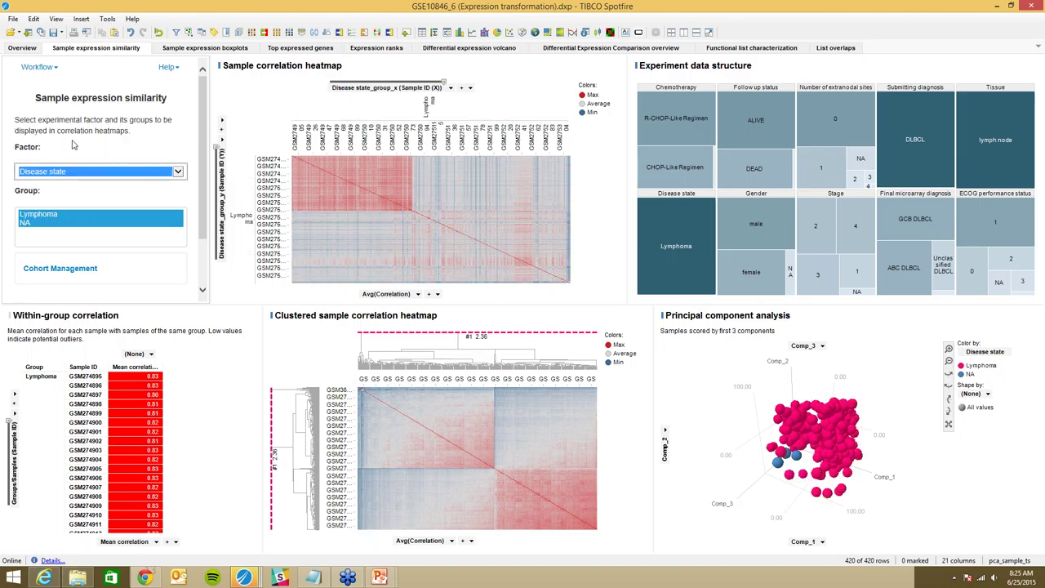
{"action": "left_click", "coordinate": [72, 173]}
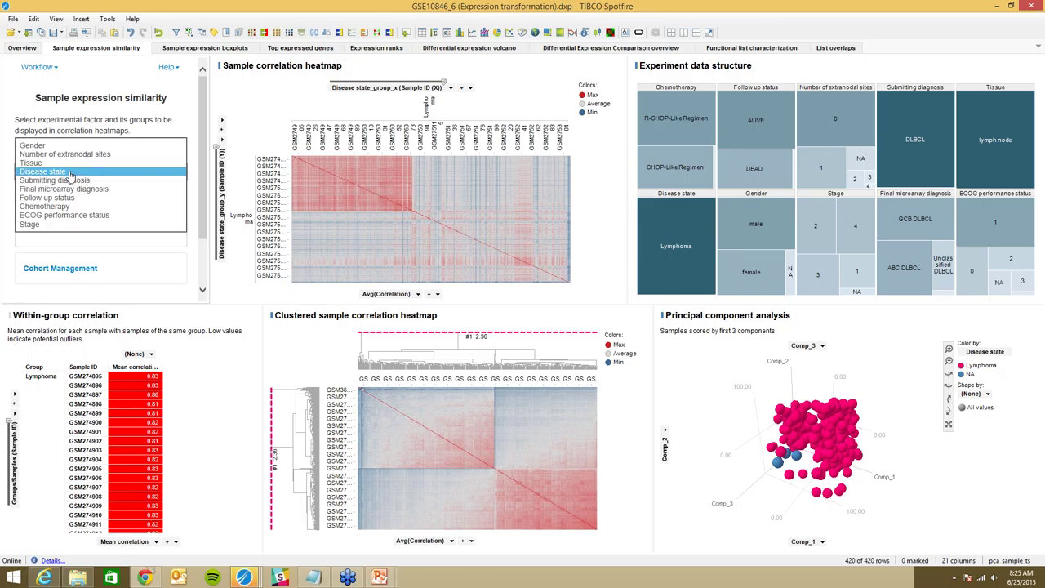
{"action": "left_click", "coordinate": [65, 216]}
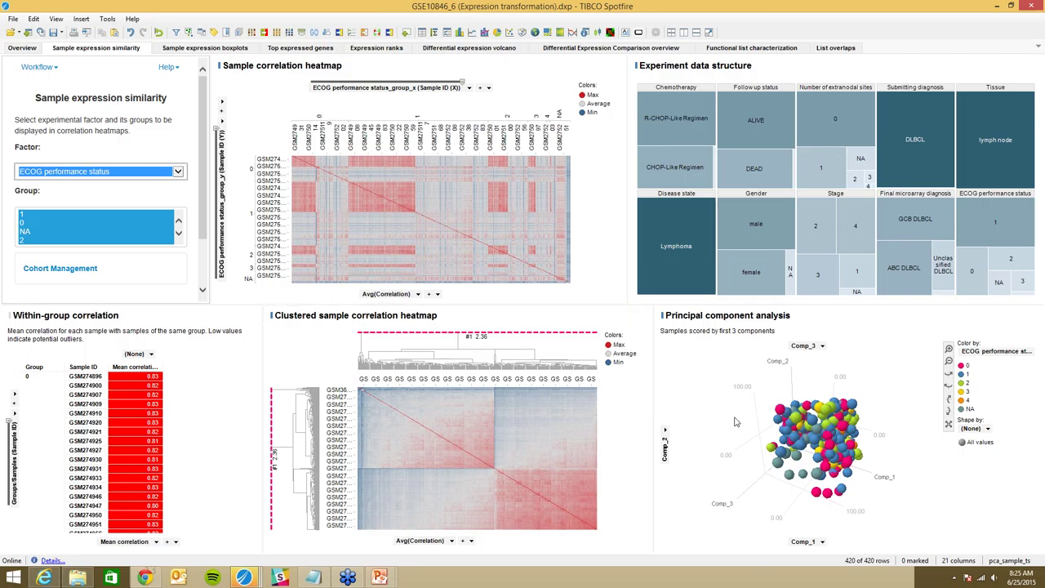
{"action": "mouse_move", "coordinate": [723, 423]}
{"action": "left_mouse_down"}
{"action": "mouse_move", "coordinate": [744, 412]}
{"action": "mouse_move", "coordinate": [740, 393]}
{"action": "mouse_move", "coordinate": [731, 419]}
{"action": "left_mouse_up"}
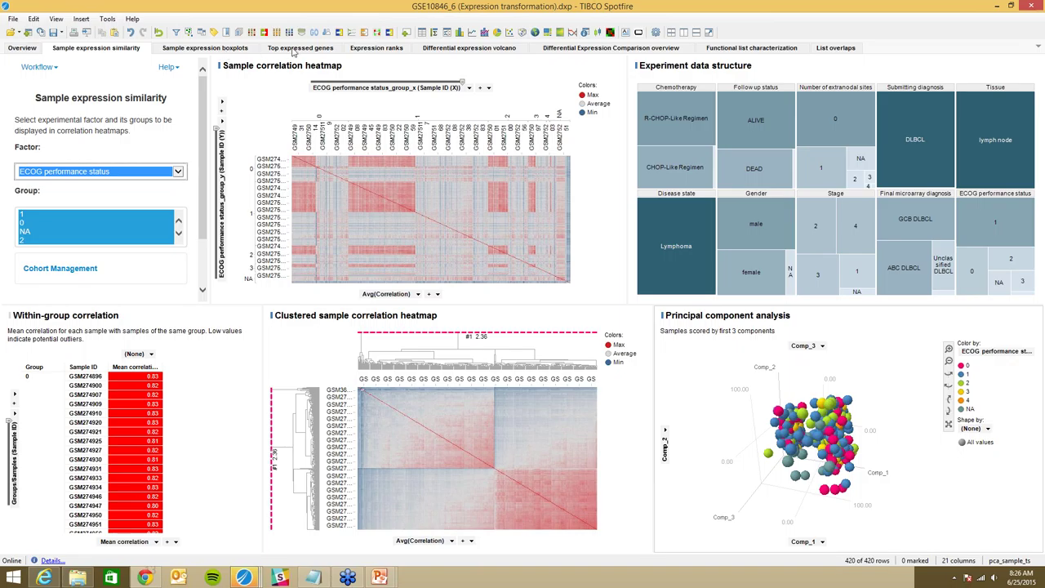
Show the Expression ranks page and set both the ranking factor and the sample group factor to Chemotherapy
{"action": "left_click", "coordinate": [369, 49]}
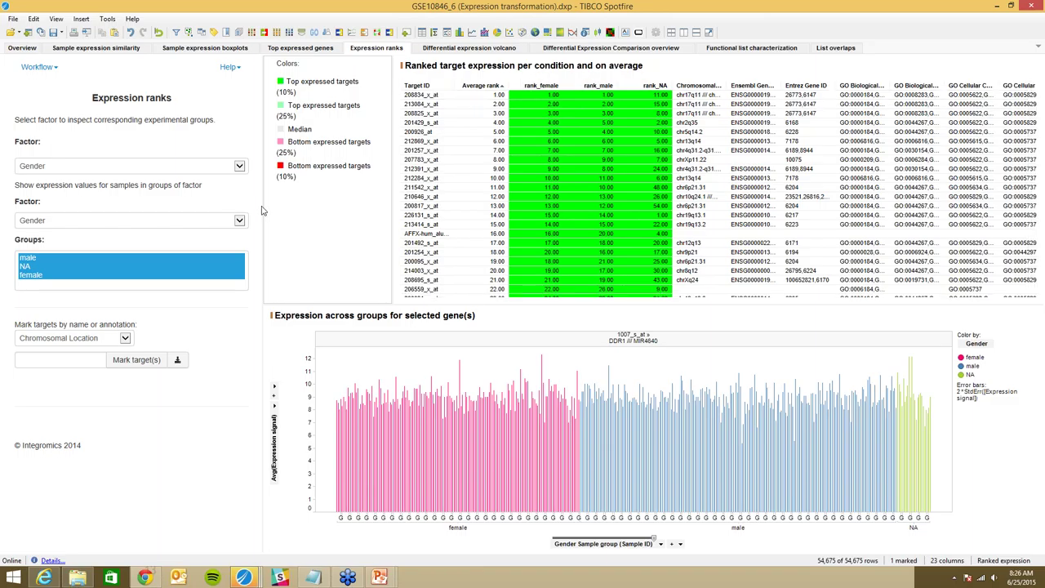
{"action": "left_click", "coordinate": [239, 166]}
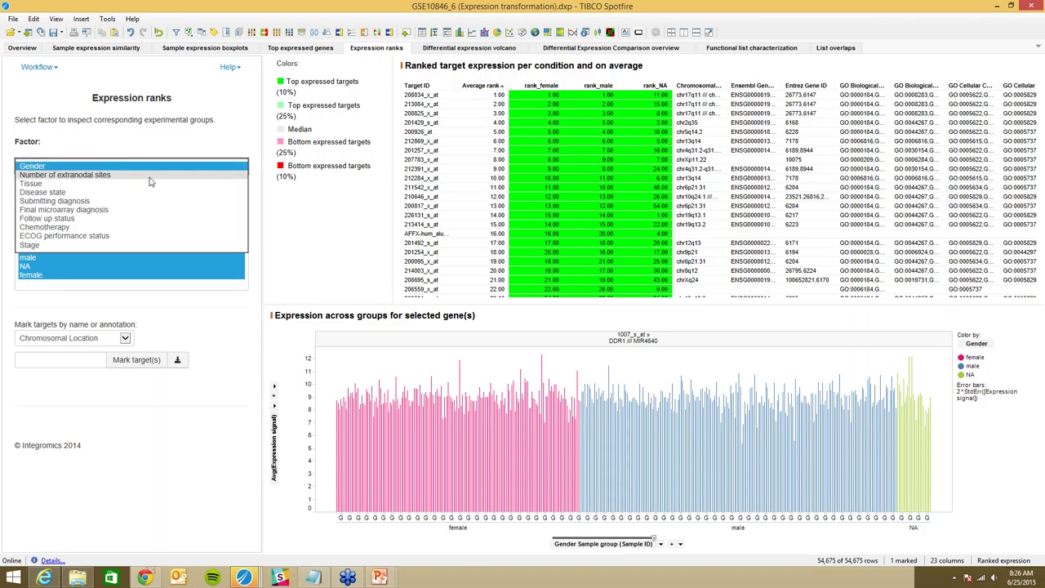
{"action": "left_click", "coordinate": [70, 229]}
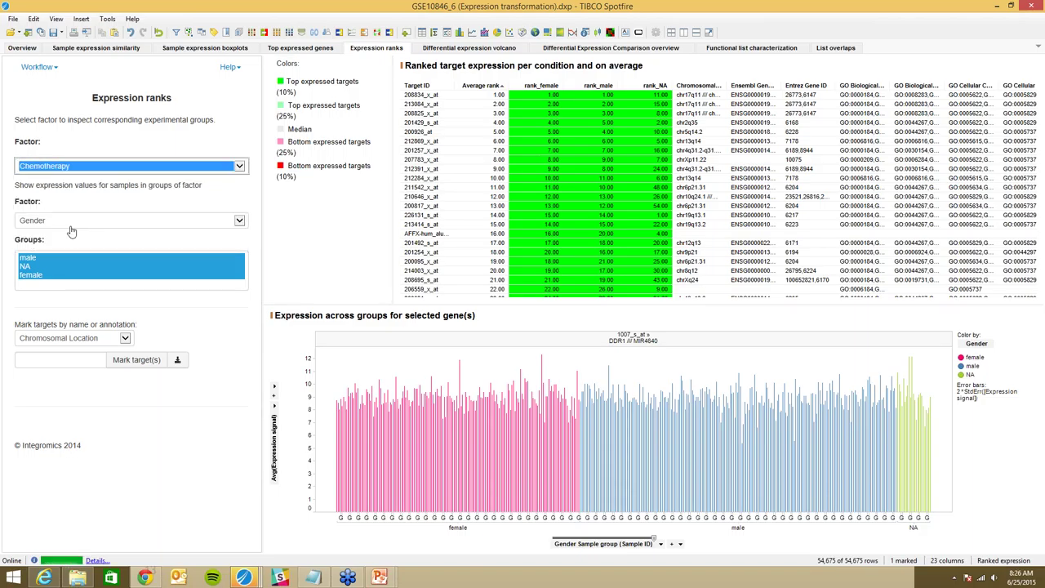
{"action": "left_click", "coordinate": [72, 223]}
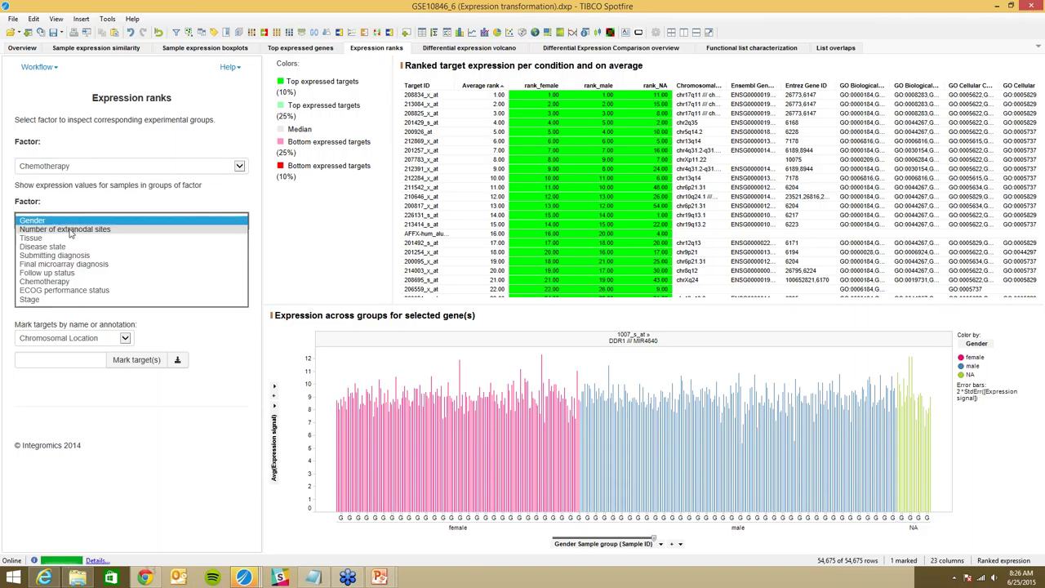
{"action": "left_click", "coordinate": [65, 281]}
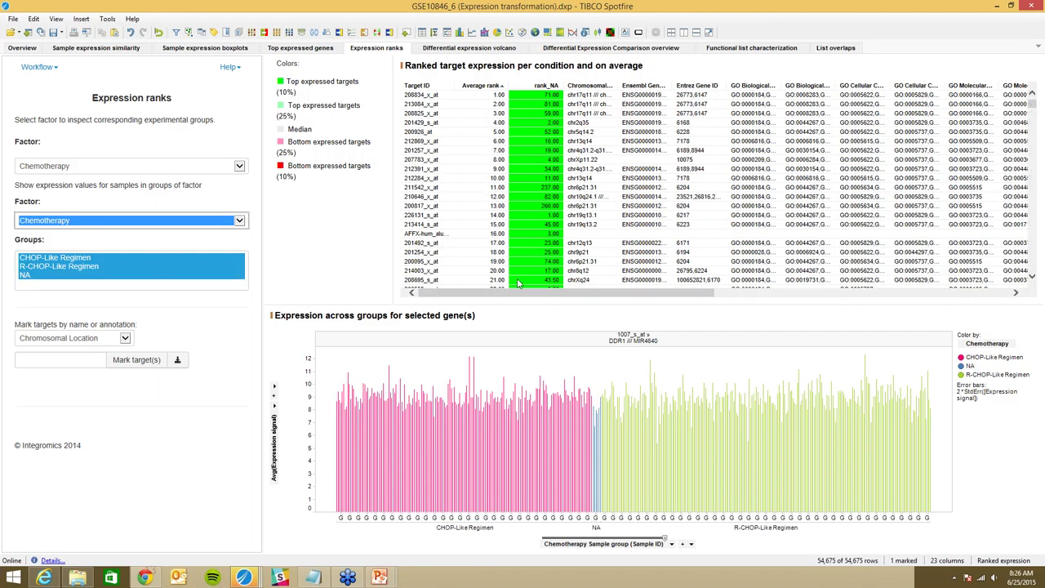
Examine the CHOP-Like and R-CHOP-Like Regimen ranks in the ranked target table and mark the WDPCP target
{"action": "left_click_drag", "start_coordinate": [595, 294], "coordinate": [894, 294]}
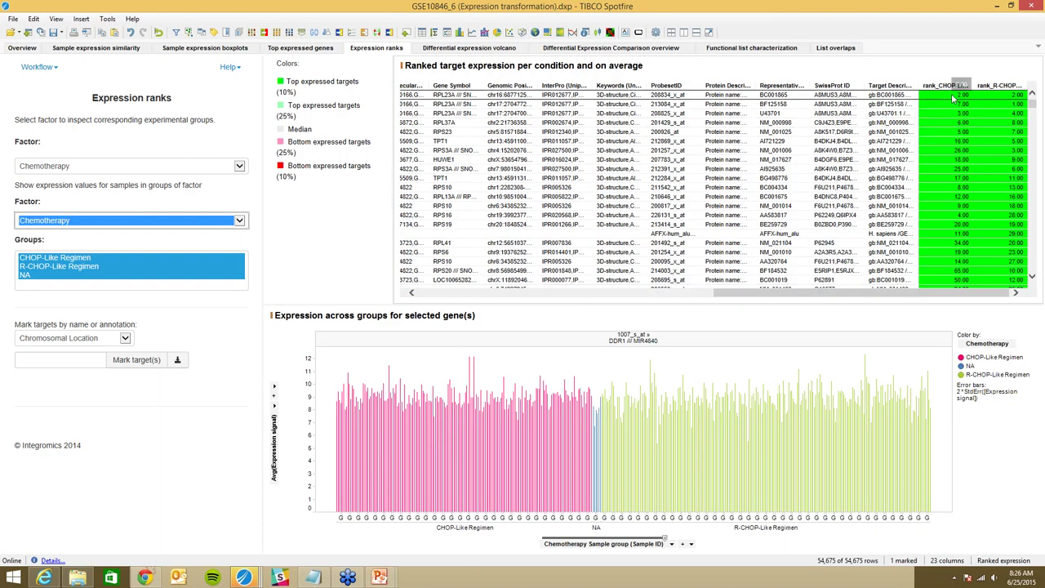
{"action": "left_click_drag", "start_coordinate": [1033, 105], "coordinate": [1032, 154]}
{"action": "scroll", "coordinate": [973, 167], "scroll_direction": "down", "scroll_amount": 5}
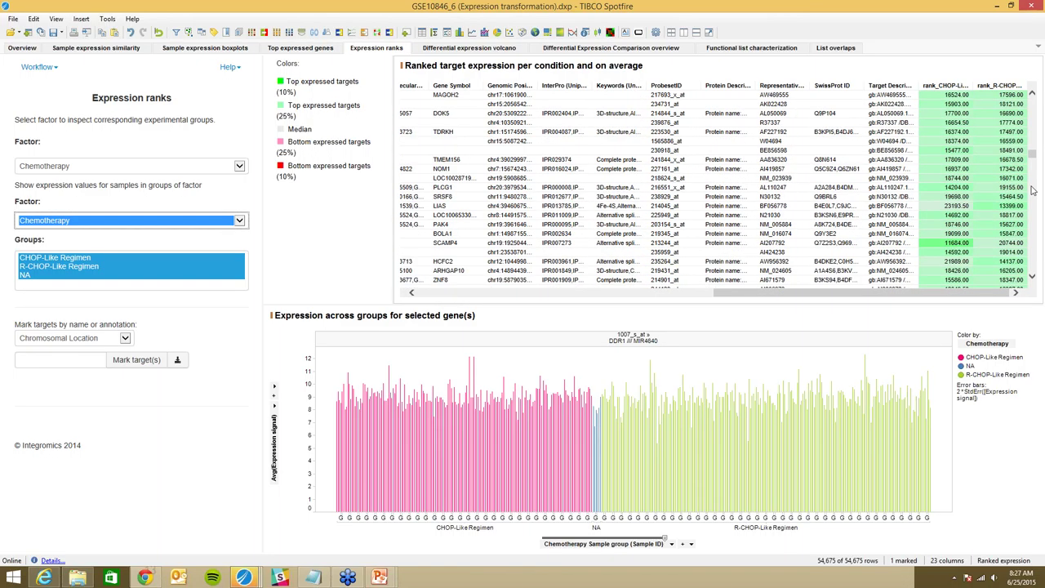
{"action": "scroll", "coordinate": [1033, 190], "scroll_direction": "down", "scroll_amount": 10}
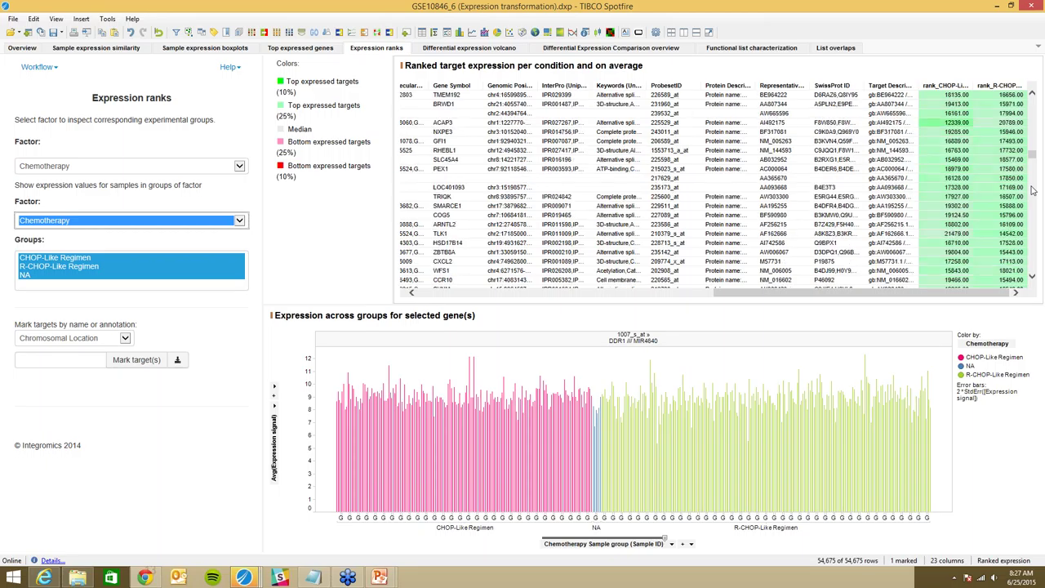
{"action": "mouse_move", "coordinate": [1033, 153]}
{"action": "left_mouse_down"}
{"action": "mouse_move", "coordinate": [1033, 141]}
{"action": "mouse_move", "coordinate": [1034, 171]}
{"action": "left_mouse_up"}
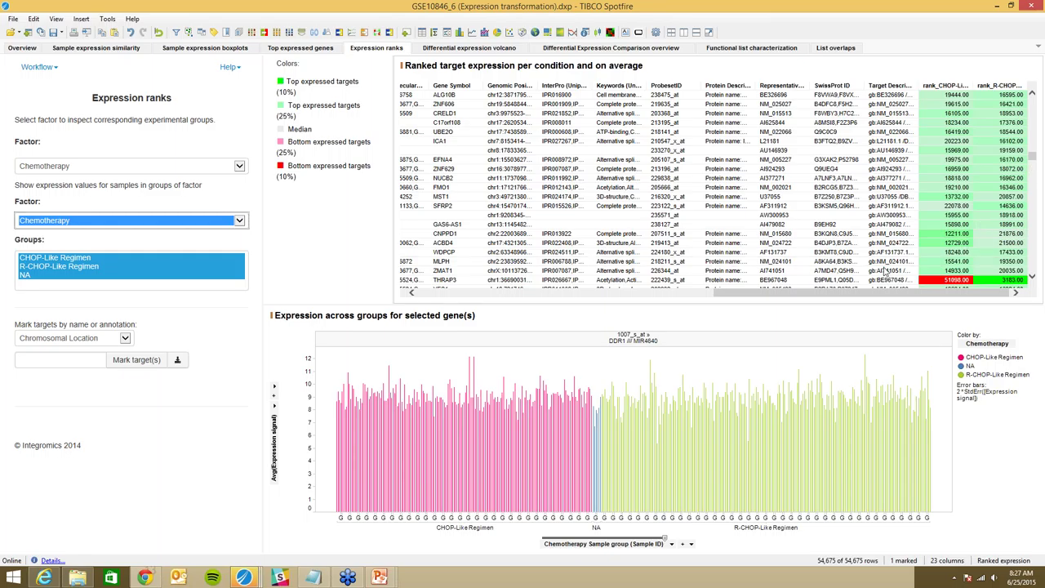
{"action": "scroll", "coordinate": [841, 275], "scroll_direction": "up", "scroll_amount": 1}
{"action": "left_click", "coordinate": [831, 281]}
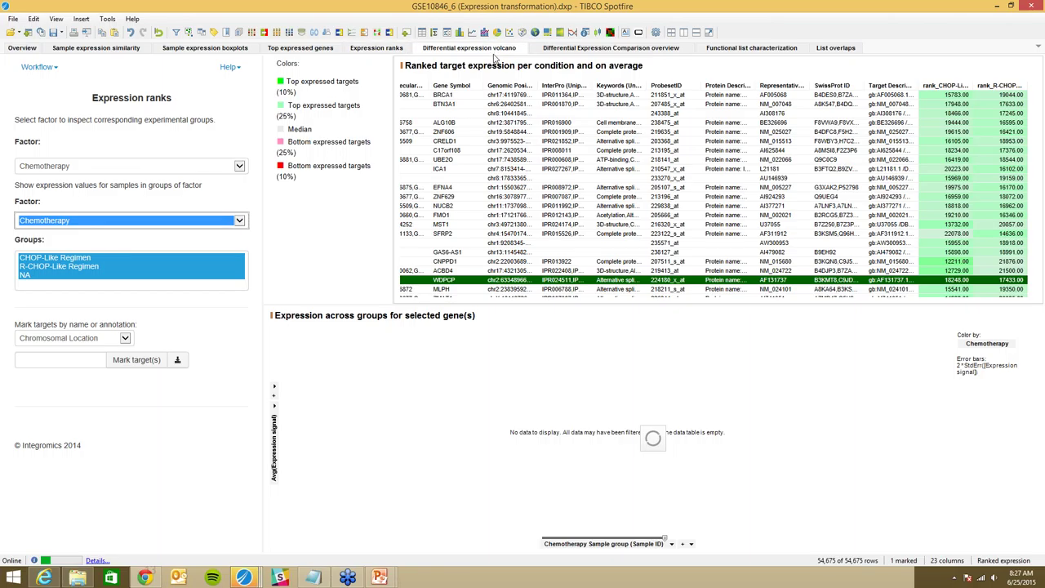
Show the Differential expression volcano page and mark the four significant down-regulated targets with the most negative fold change
{"action": "left_click", "coordinate": [494, 54]}
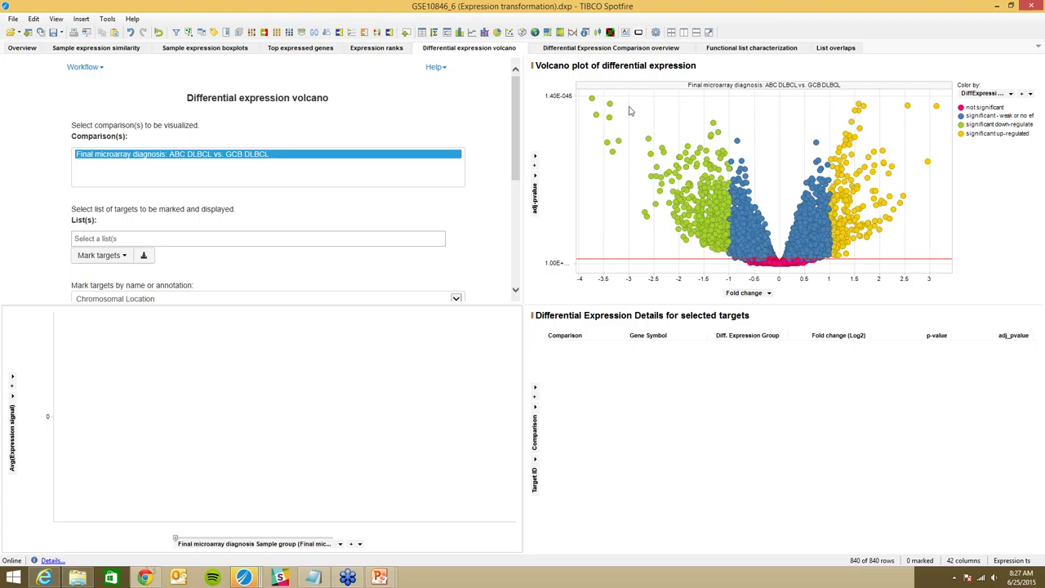
{"action": "left_click_drag", "start_coordinate": [582, 92], "coordinate": [618, 133]}
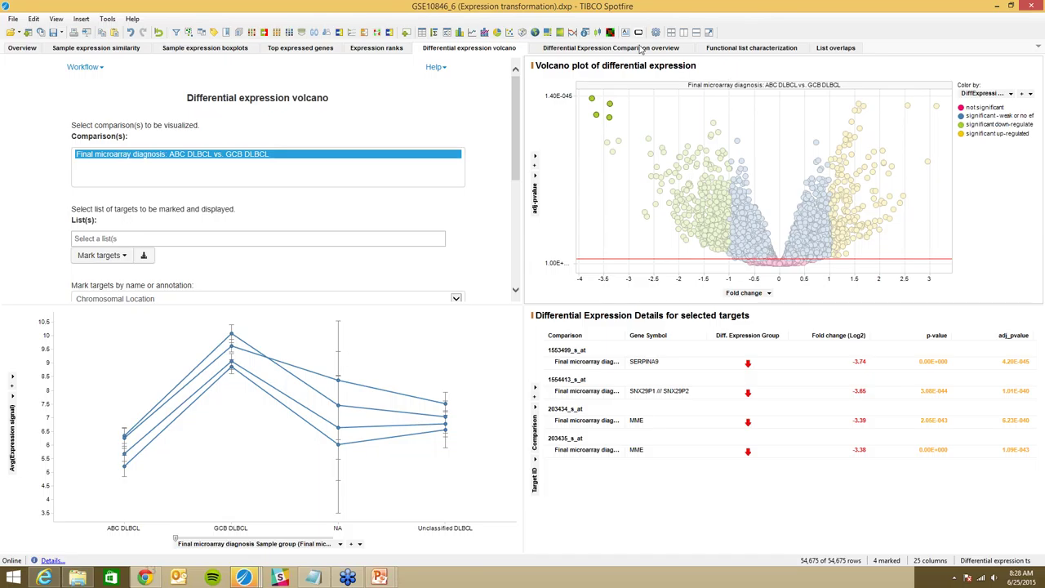
Browse the target lists offered on the Functional list characterization page without choosing one, and return to the Overview page
{"action": "left_click", "coordinate": [735, 51]}
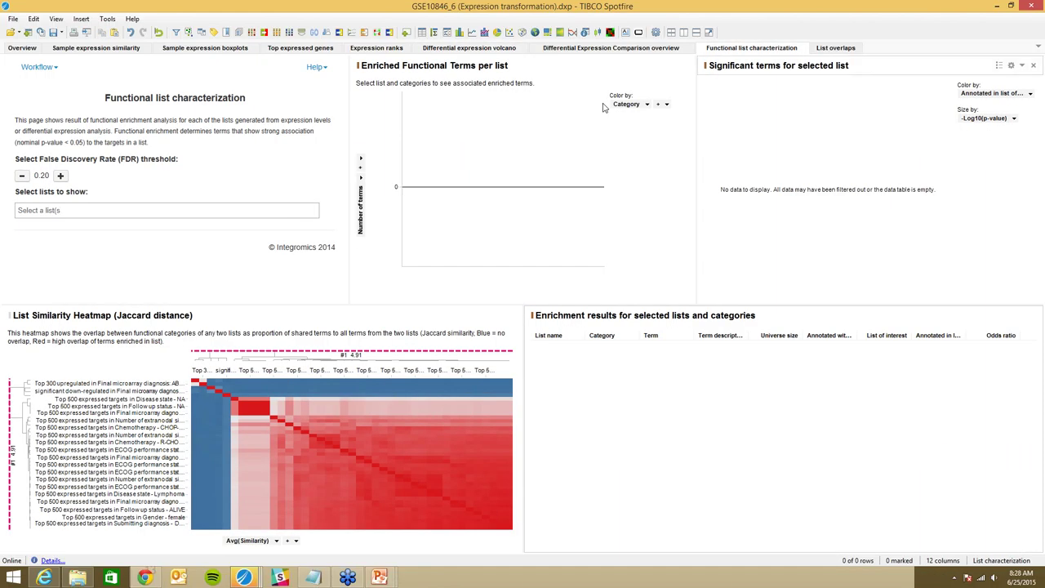
{"action": "left_click", "coordinate": [156, 212]}
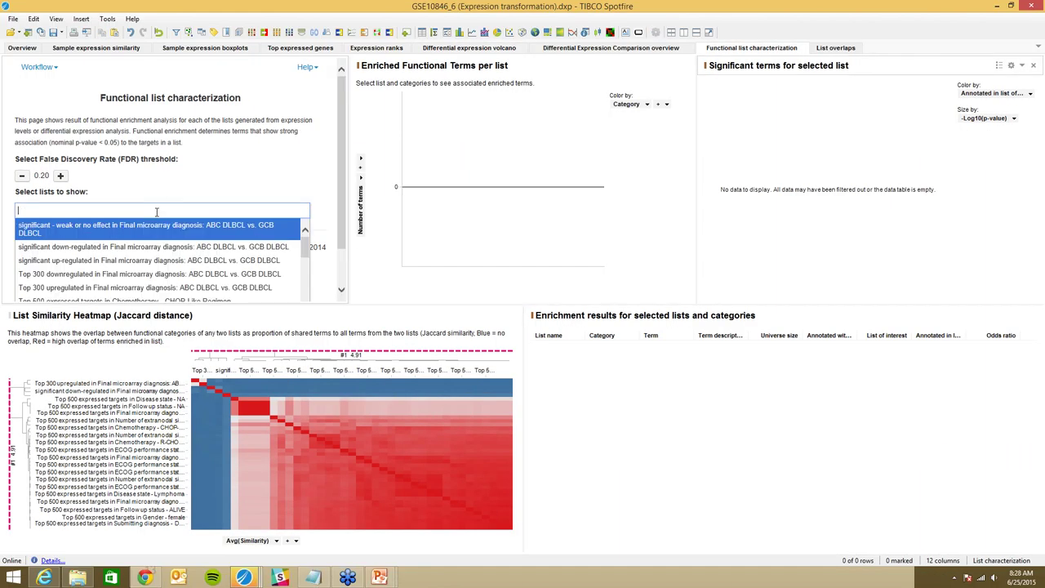
{"action": "scroll", "coordinate": [172, 251], "scroll_direction": "down", "scroll_amount": 2}
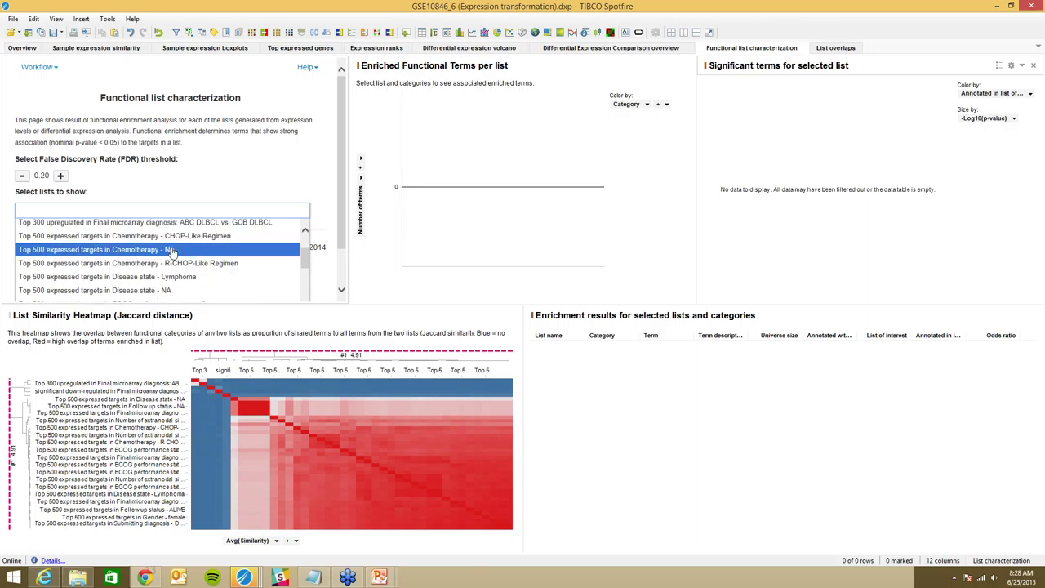
{"action": "scroll", "coordinate": [172, 252], "scroll_direction": "down", "scroll_amount": 4}
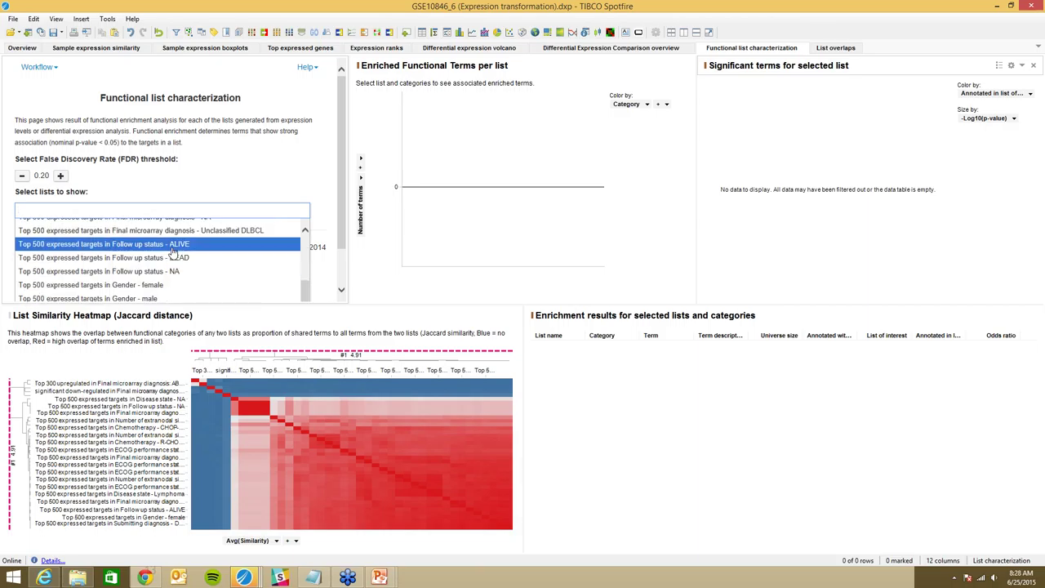
{"action": "scroll", "coordinate": [173, 253], "scroll_direction": "down", "scroll_amount": 3}
{"action": "scroll", "coordinate": [172, 252], "scroll_direction": "up", "scroll_amount": 5}
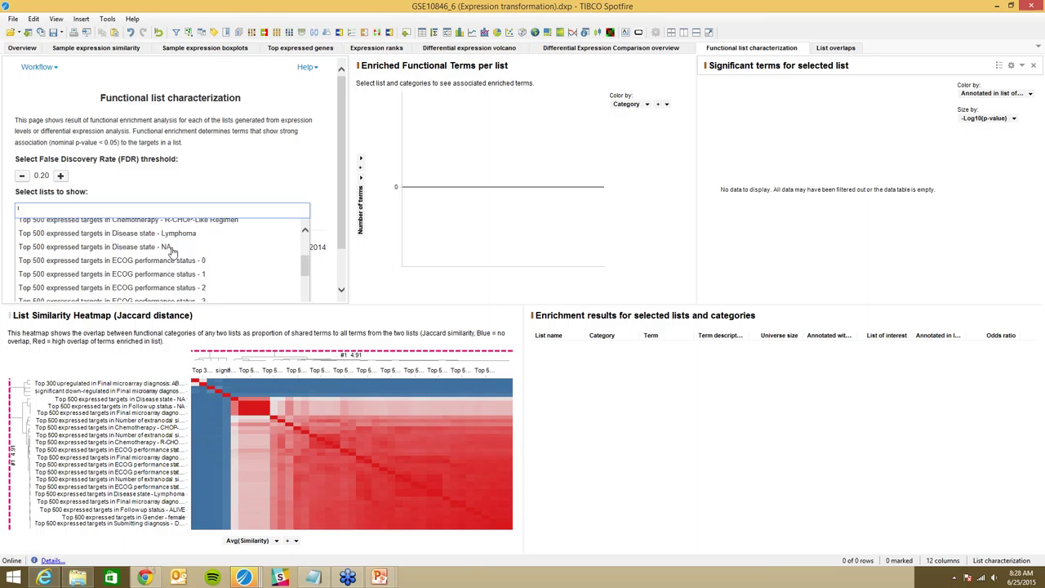
{"action": "scroll", "coordinate": [172, 253], "scroll_direction": "up", "scroll_amount": 3}
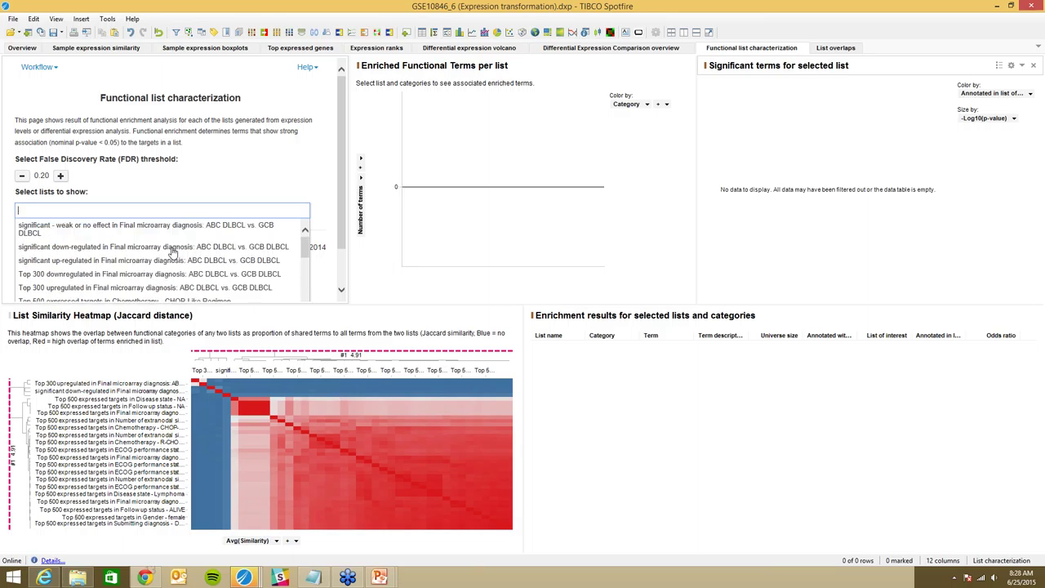
{"action": "left_click", "coordinate": [172, 252]}
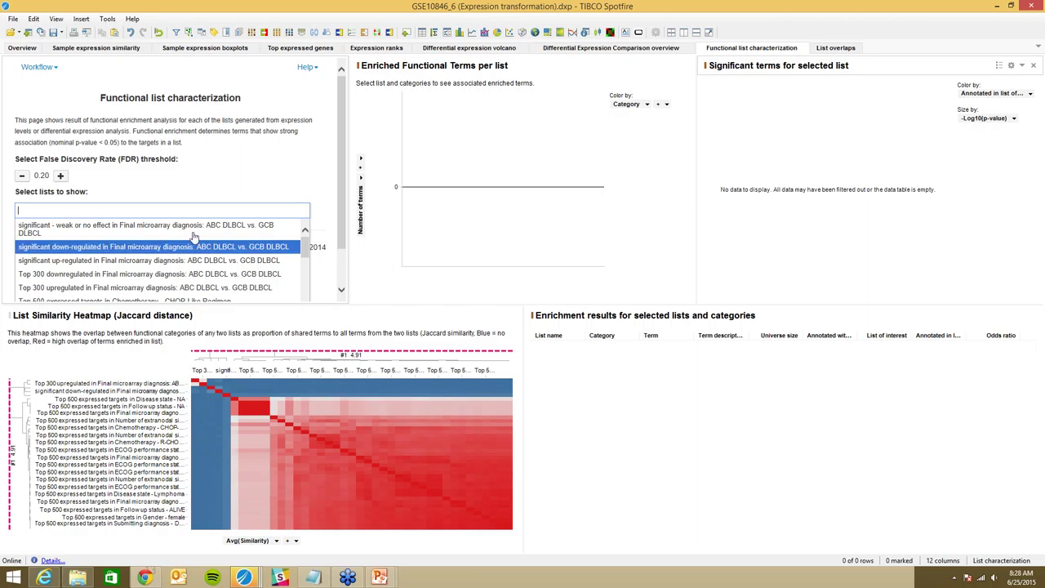
{"action": "left_click", "coordinate": [194, 234]}
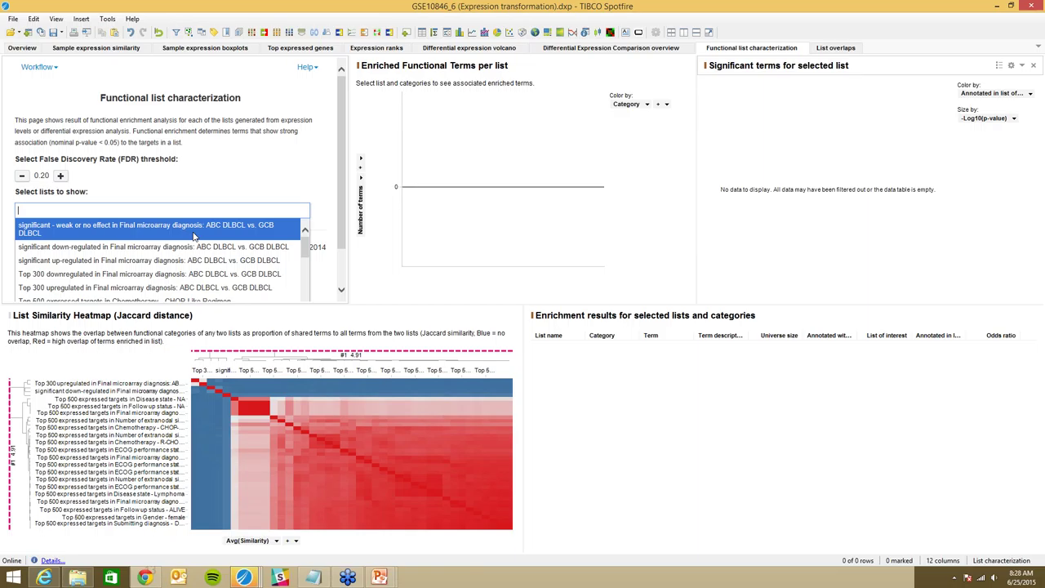
{"action": "left_click", "coordinate": [296, 139]}
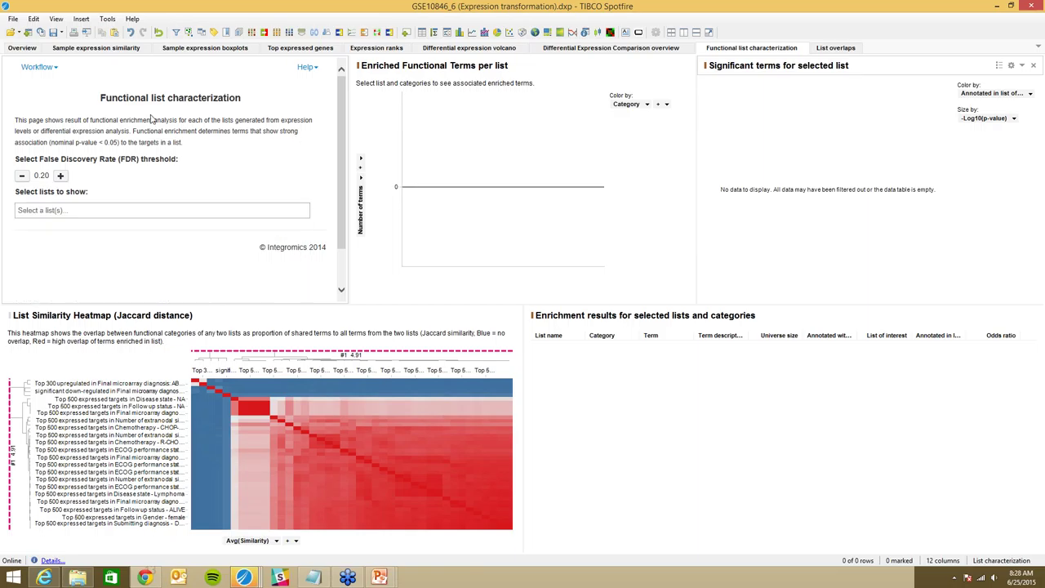
{"action": "left_click", "coordinate": [23, 49]}
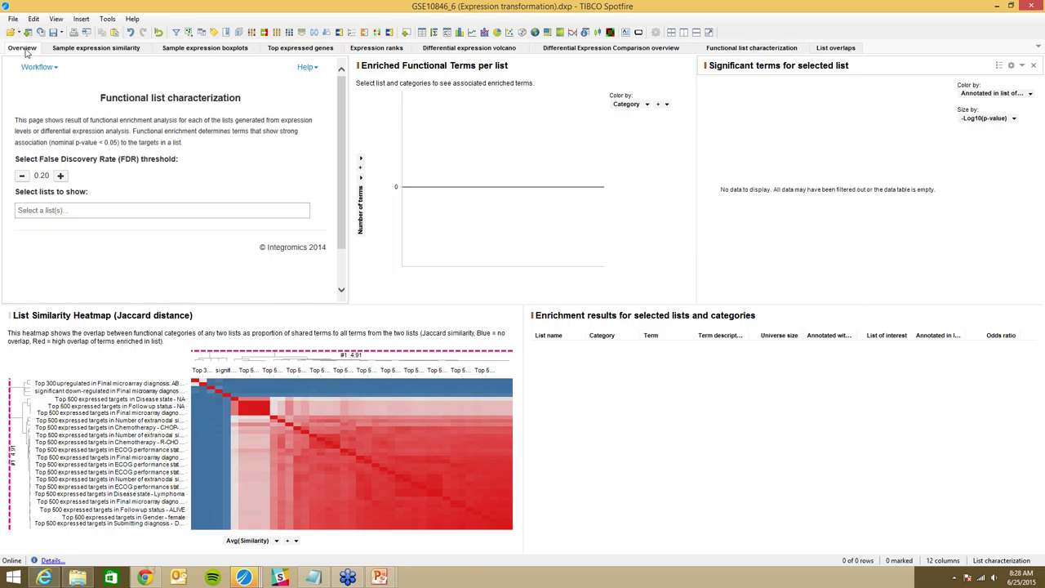
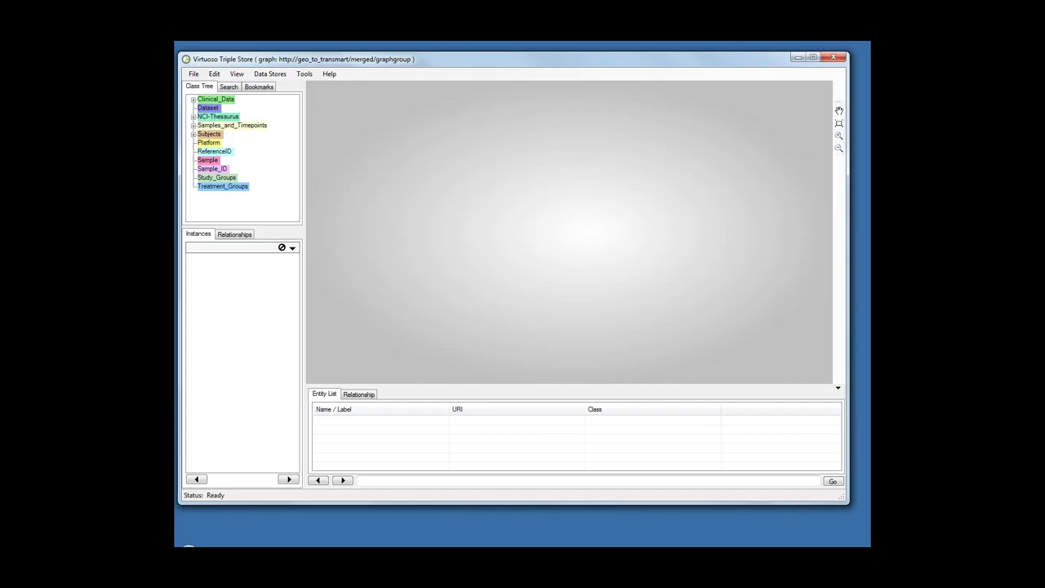
Switch to Notepad++, examine GSE4271_family.soft and the GSE4271 clinical data and mapping files, and return to the Virtuoso Triple Store window
{"action": "key", "text": "alt+Tab"}
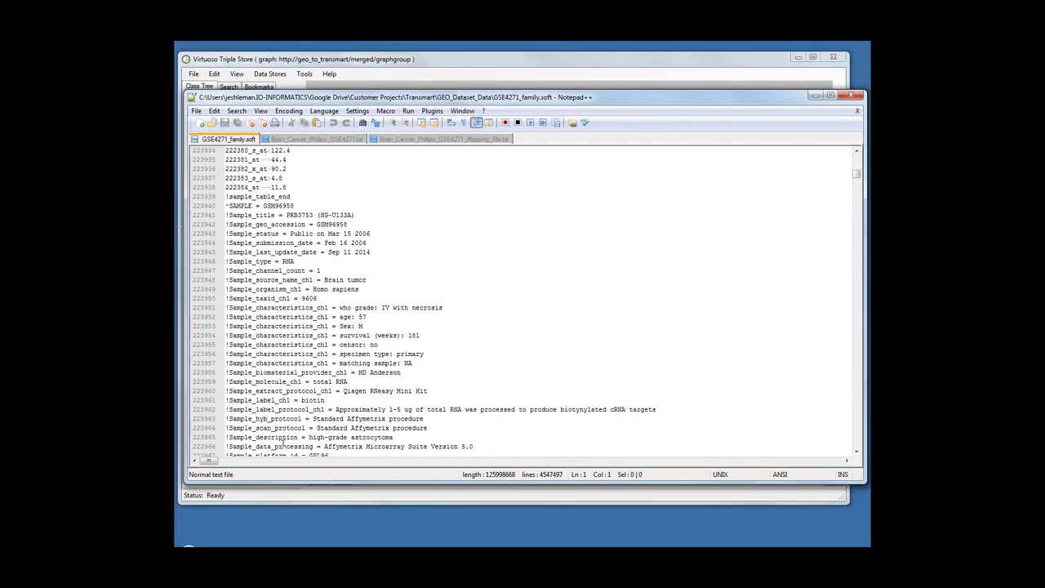
{"action": "left_click_drag", "start_coordinate": [857, 173], "coordinate": [857, 164]}
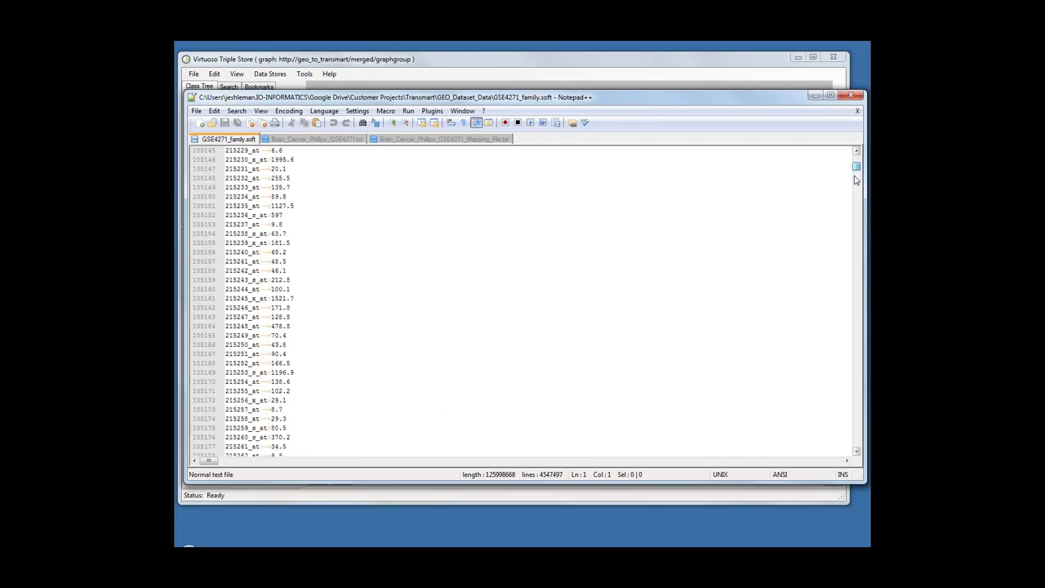
{"action": "left_click", "coordinate": [318, 139]}
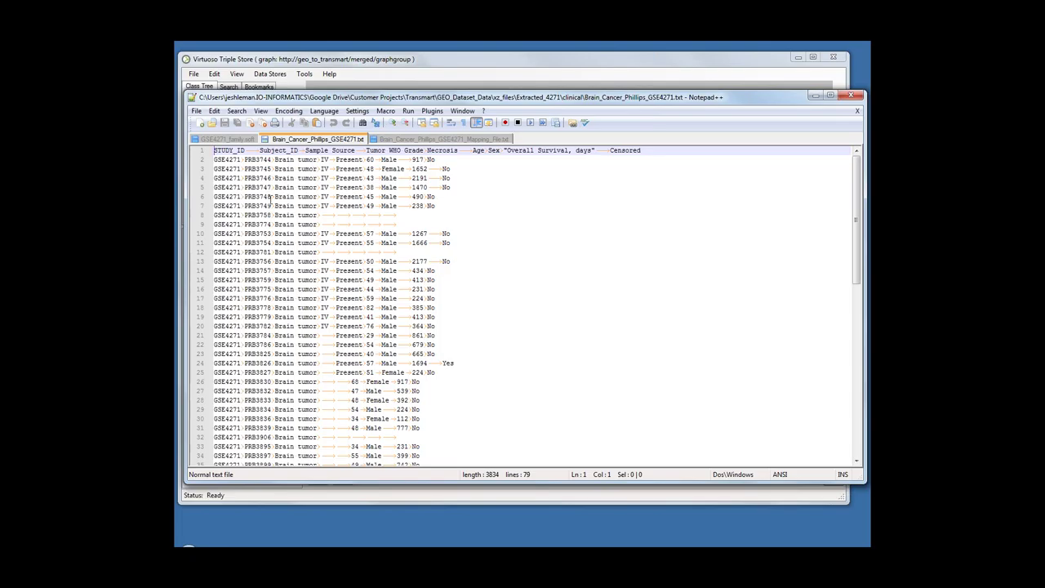
{"action": "left_click", "coordinate": [433, 141]}
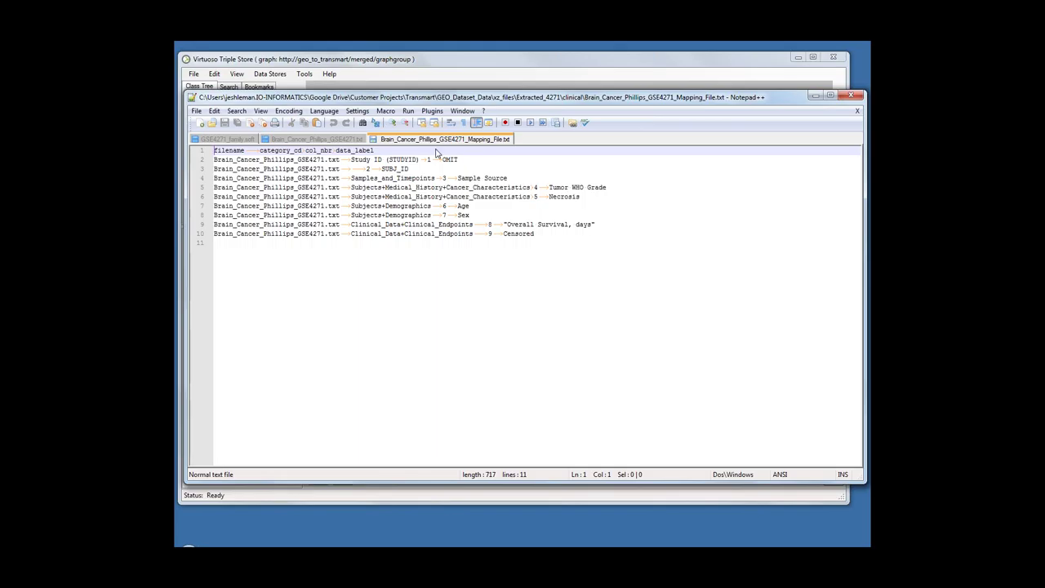
{"action": "left_click", "coordinate": [815, 99]}
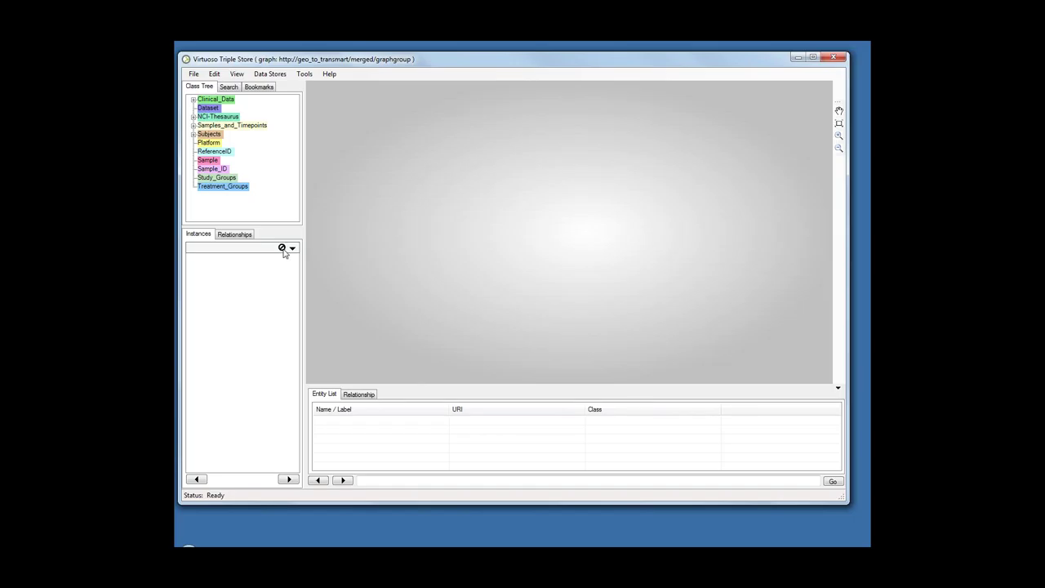
List the instances of the Dataset class and place GSE4271 and GSE26927 on the graph canvas with their Series_title properties
{"action": "left_click", "coordinate": [207, 108]}
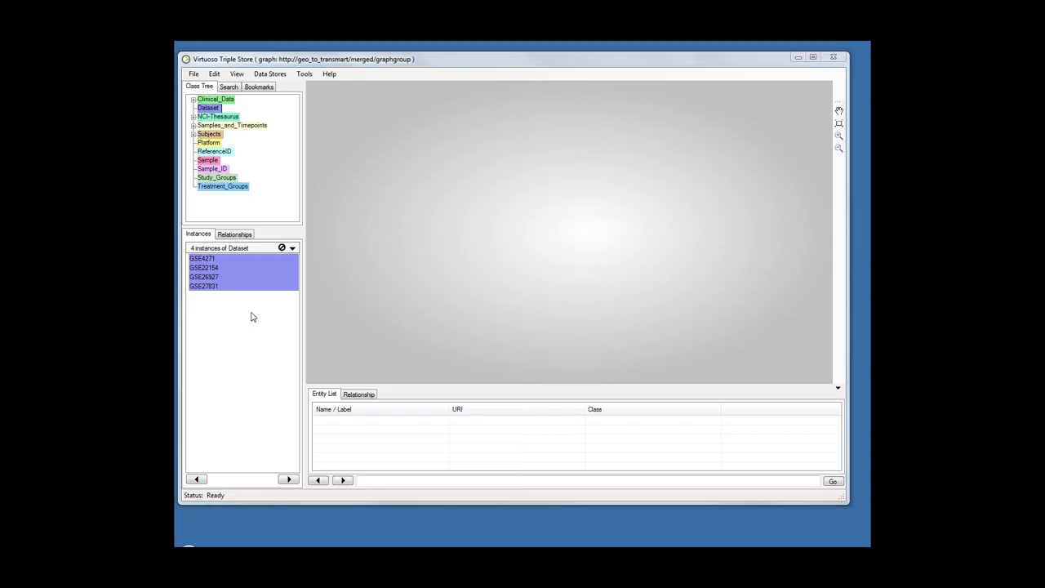
{"action": "left_click_drag", "start_coordinate": [252, 316], "coordinate": [468, 199]}
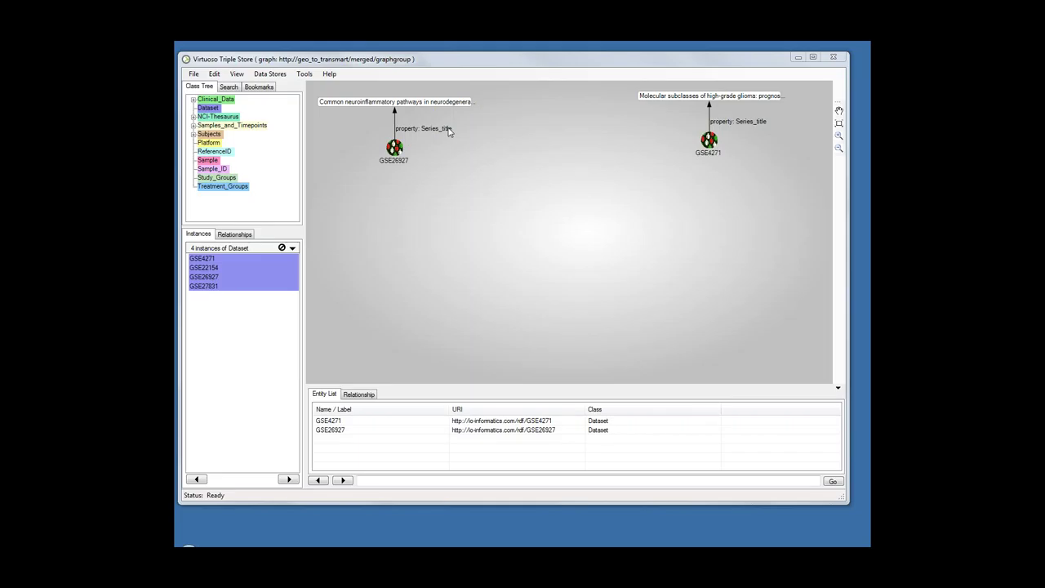
Open the statement list of dataset GSE26927, review its series properties and contributor entries, and close it without adding connections
{"action": "right_click", "coordinate": [397, 148]}
{"action": "mouse_move", "coordinate": [493, 159]}
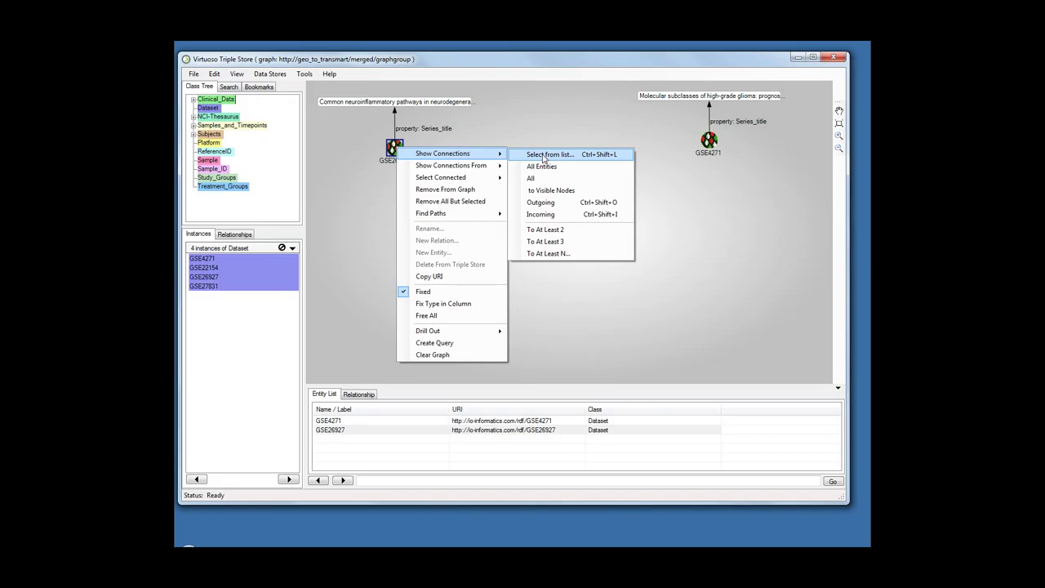
{"action": "left_click", "coordinate": [523, 305]}
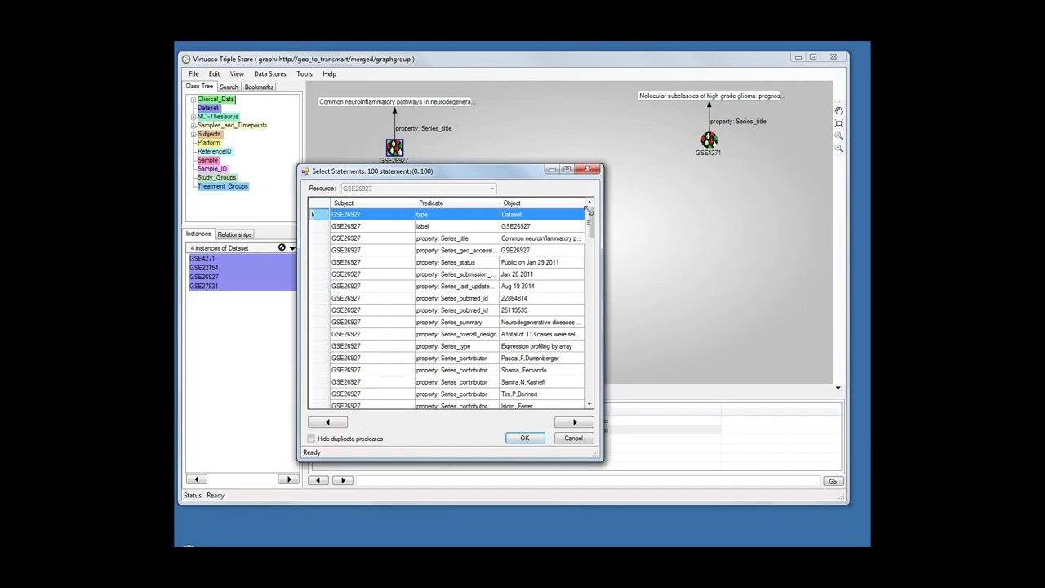
{"action": "left_click_drag", "start_coordinate": [591, 214], "coordinate": [590, 235]}
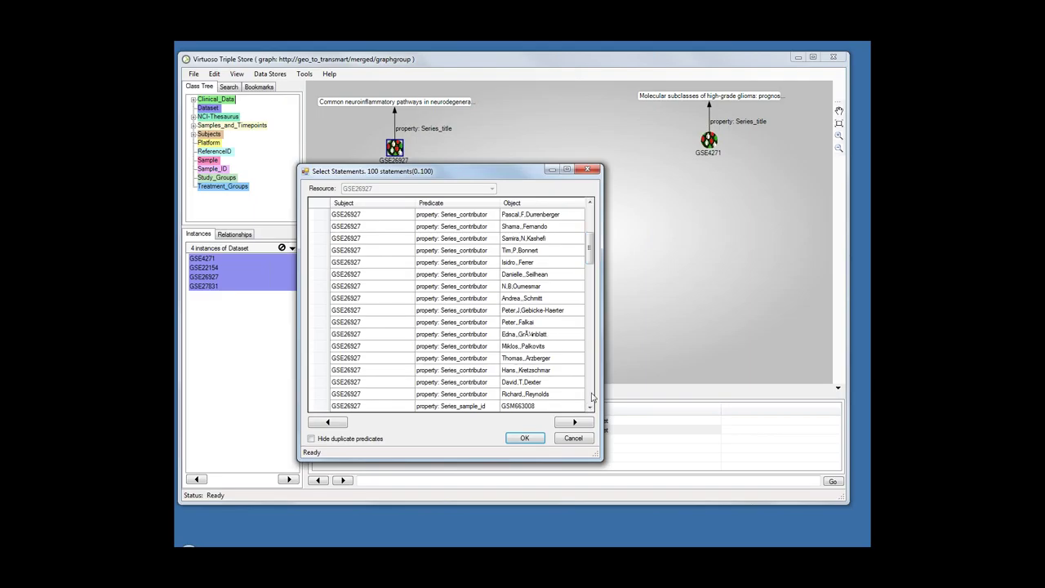
{"action": "left_click", "coordinate": [572, 439]}
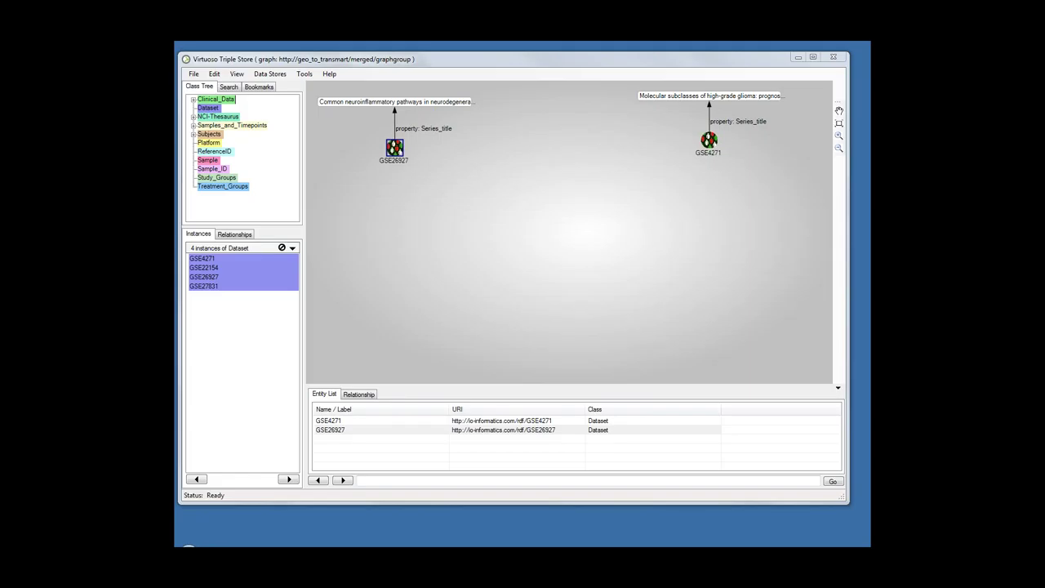
Add samples GSM663013, GSM663015, GSM96972 and GSM96970 to the graph under their datasets, and examine the statements of GSM663015 without adding any
{"action": "double_click", "coordinate": [483, 220]}
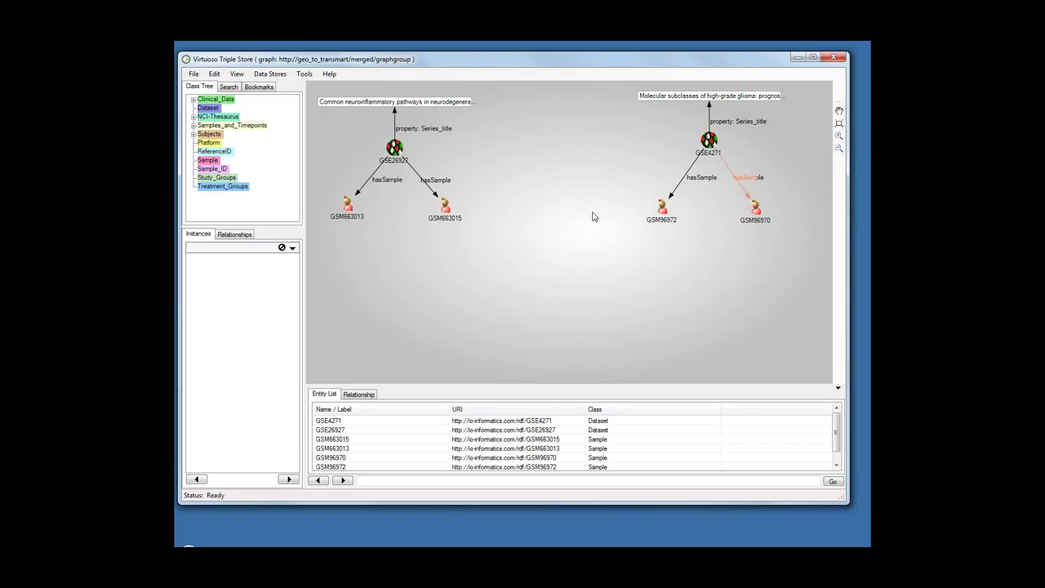
{"action": "right_click", "coordinate": [448, 210]}
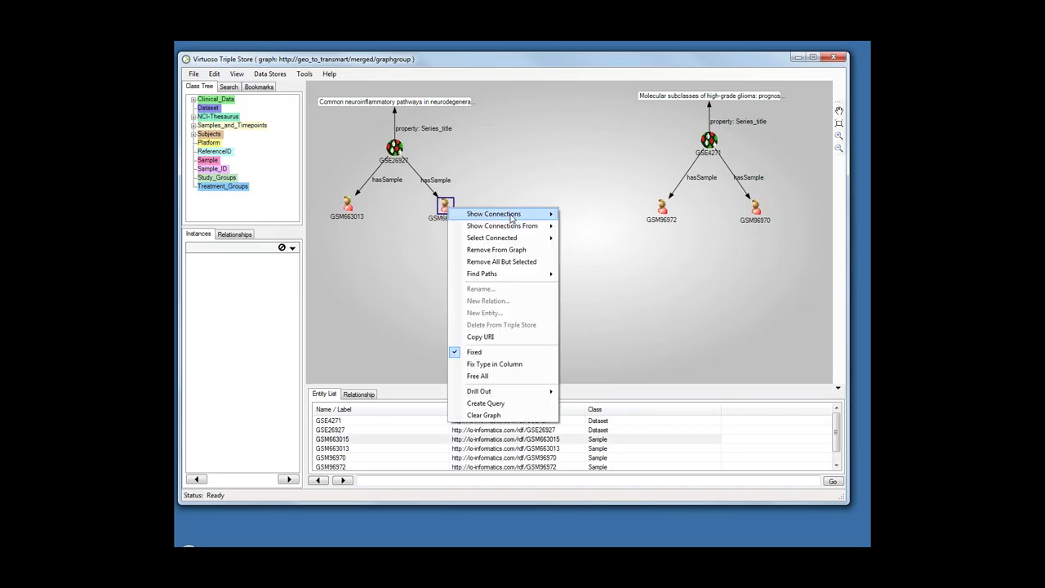
{"action": "mouse_move", "coordinate": [530, 214]}
{"action": "left_click", "coordinate": [602, 215]}
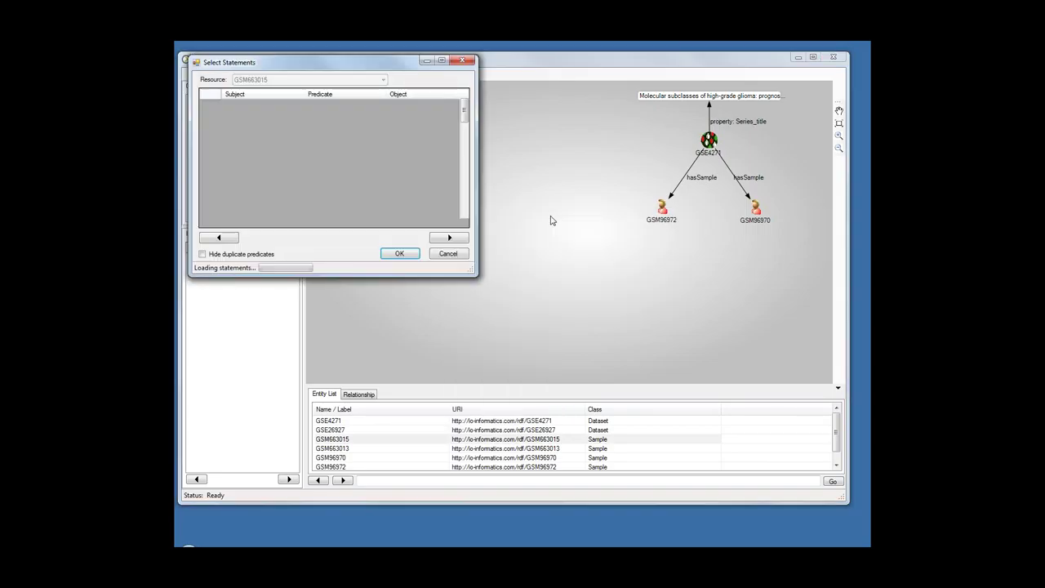
{"action": "left_click_drag", "start_coordinate": [481, 302], "coordinate": [490, 385]}
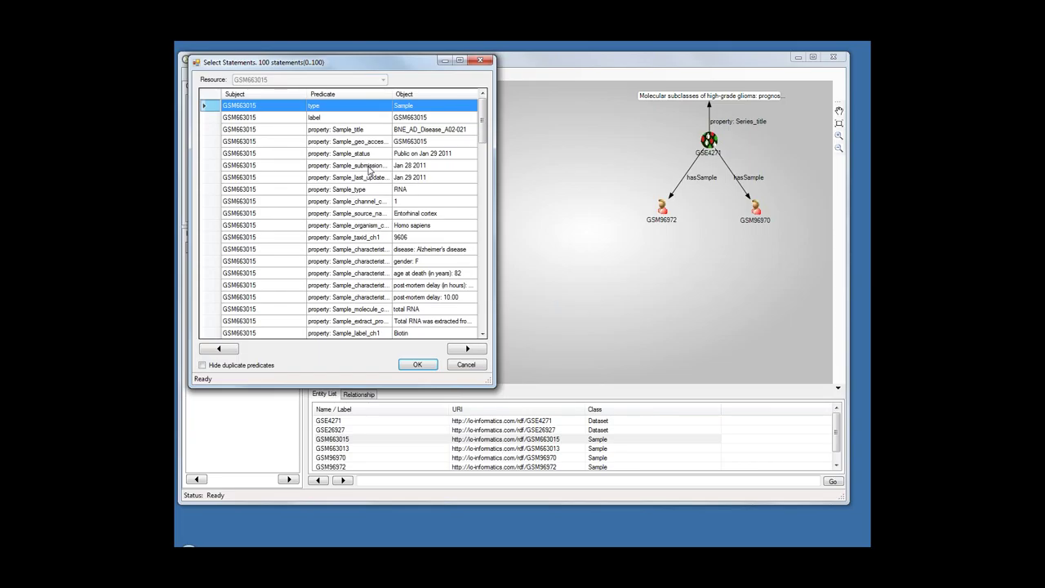
{"action": "key", "text": "Tab"}
{"action": "left_click", "coordinate": [466, 365]}
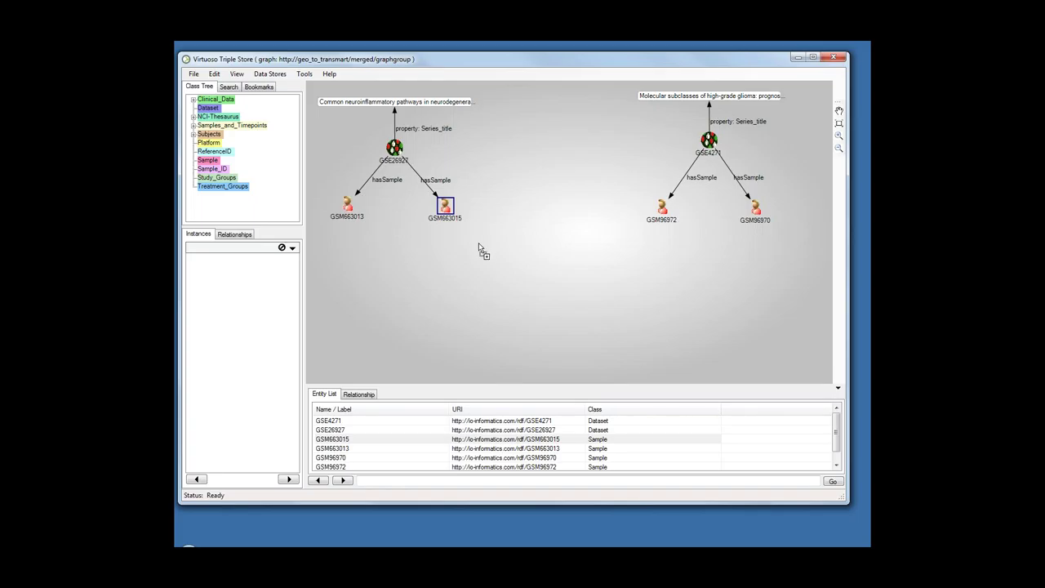
Import further data onto the graph canvas containing the two datasets and their samples
{"action": "left_click_drag", "start_coordinate": [478, 249], "coordinate": [478, 243]}
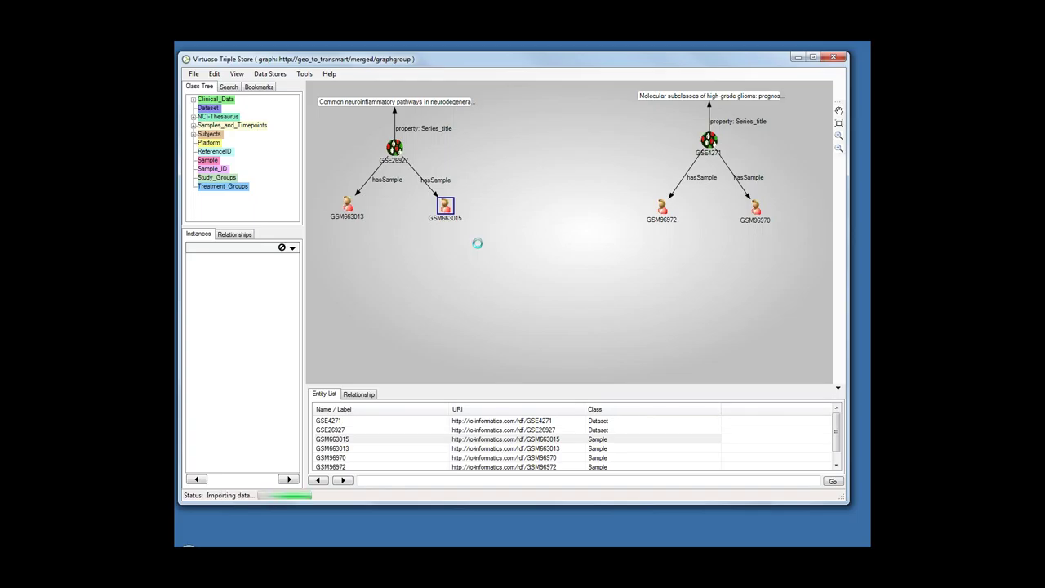